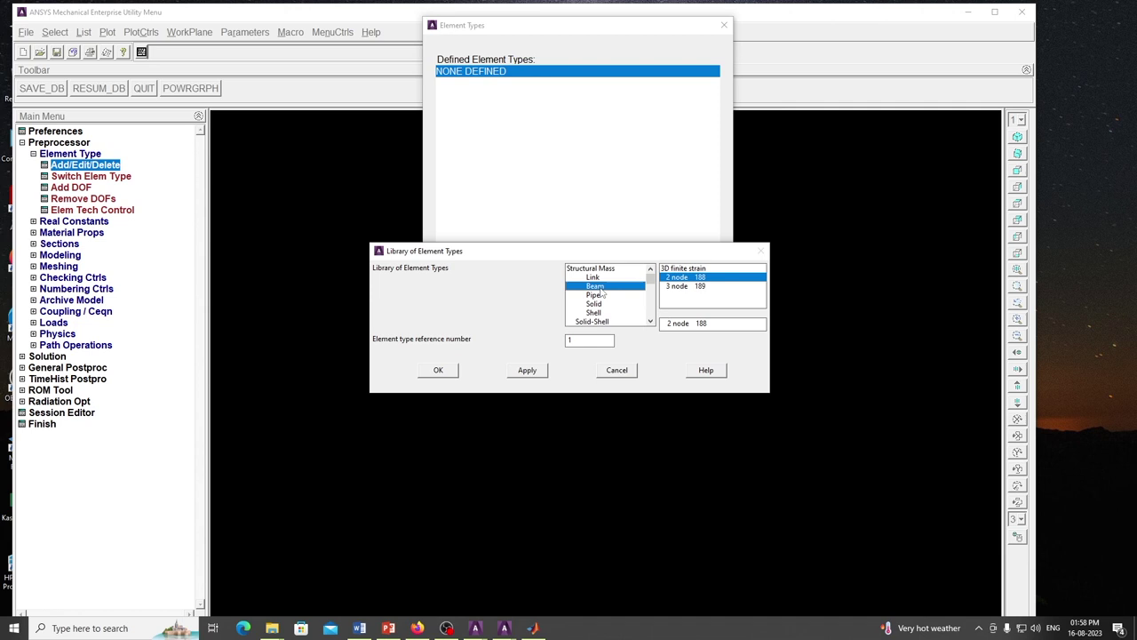
Step: Add the 2 node 188 beam as element type 1 and finish defining element types
left_click(677, 286)
left_click(680, 277)
left_click(439, 371)
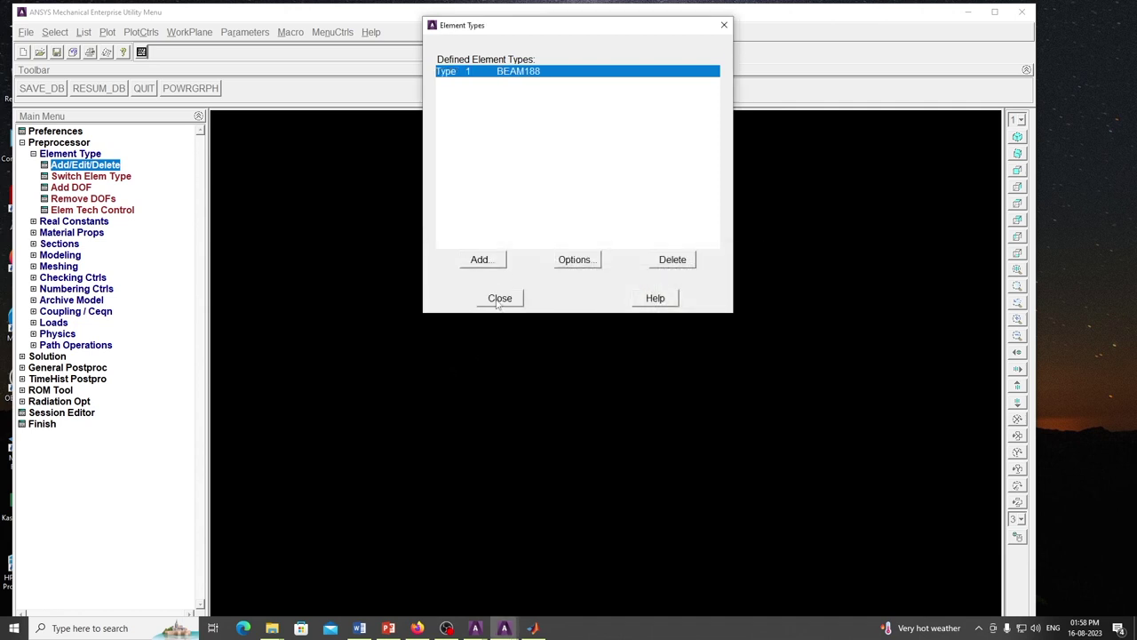
left_click(499, 300)
left_click(33, 154)
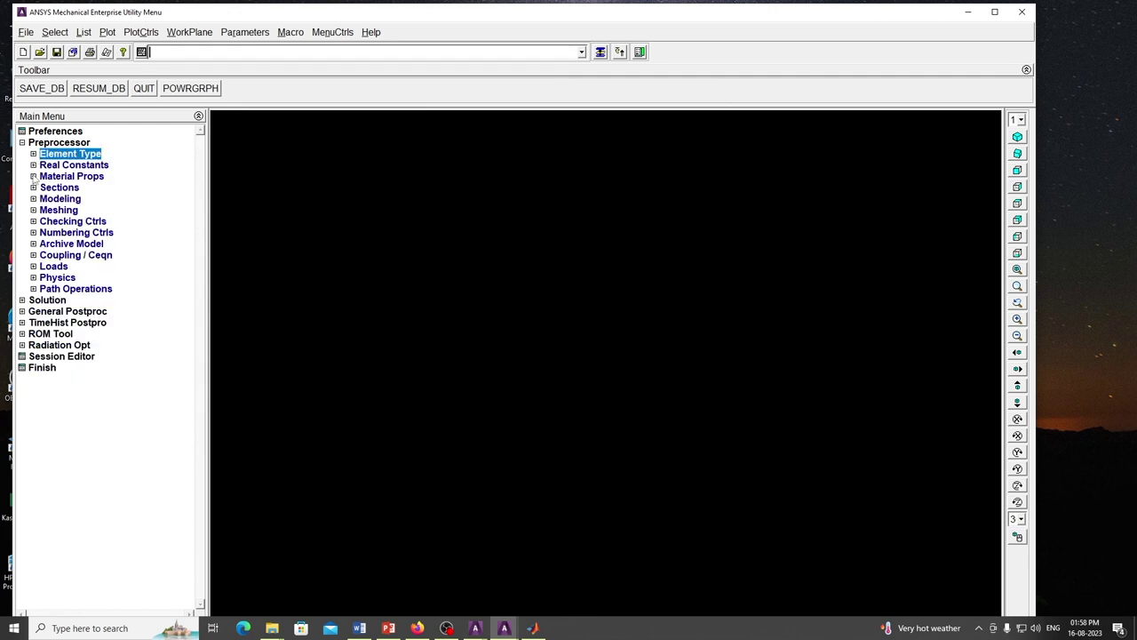
Step: Define a structural linear elastic isotropic model for material 1 with EX 2.1E5 and PRXY 0.3
left_click(33, 176)
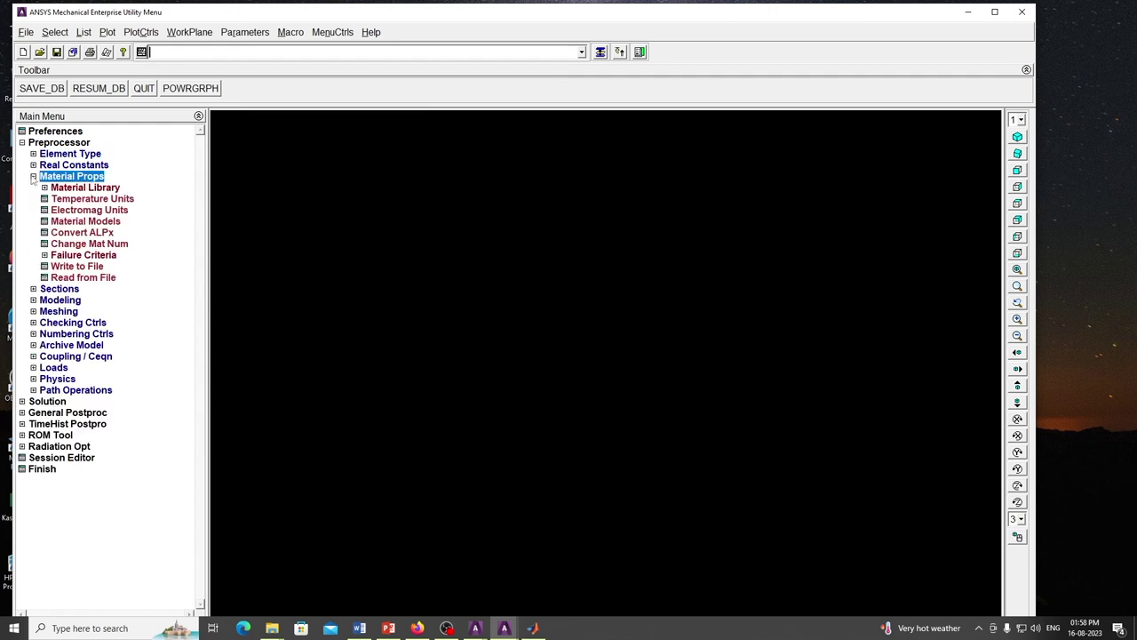
left_click(82, 222)
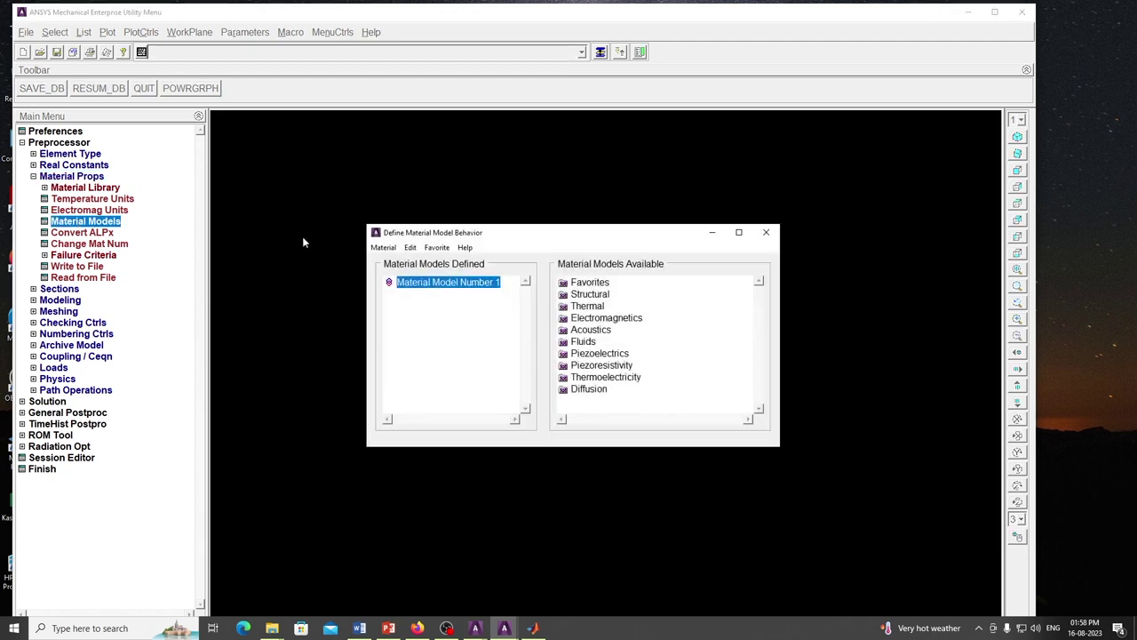
double_click(589, 294)
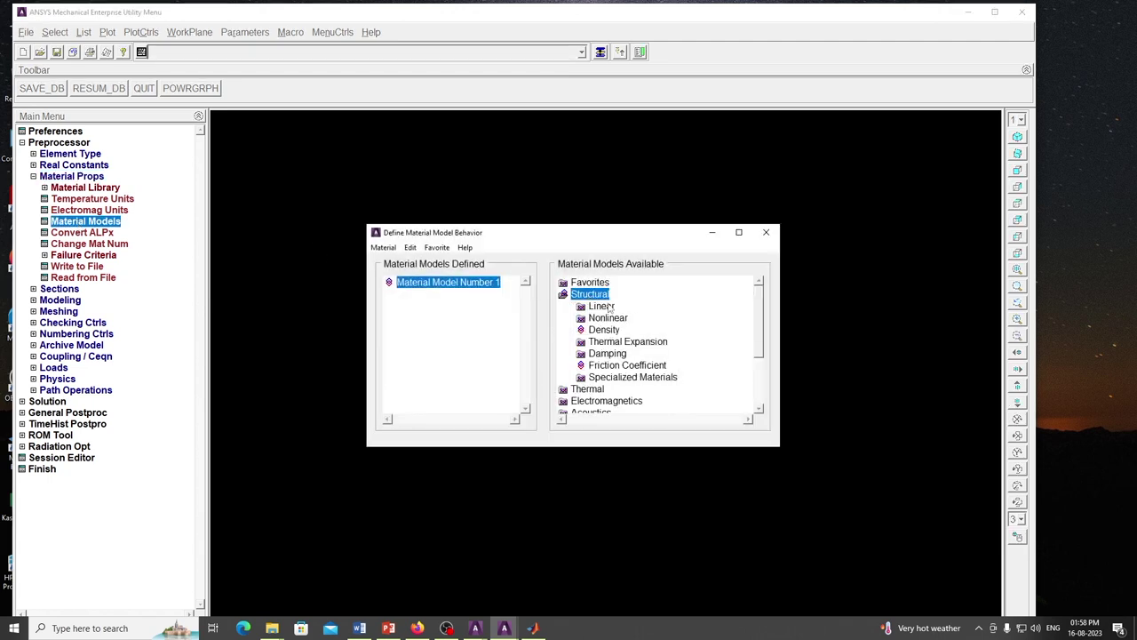
double_click(602, 305)
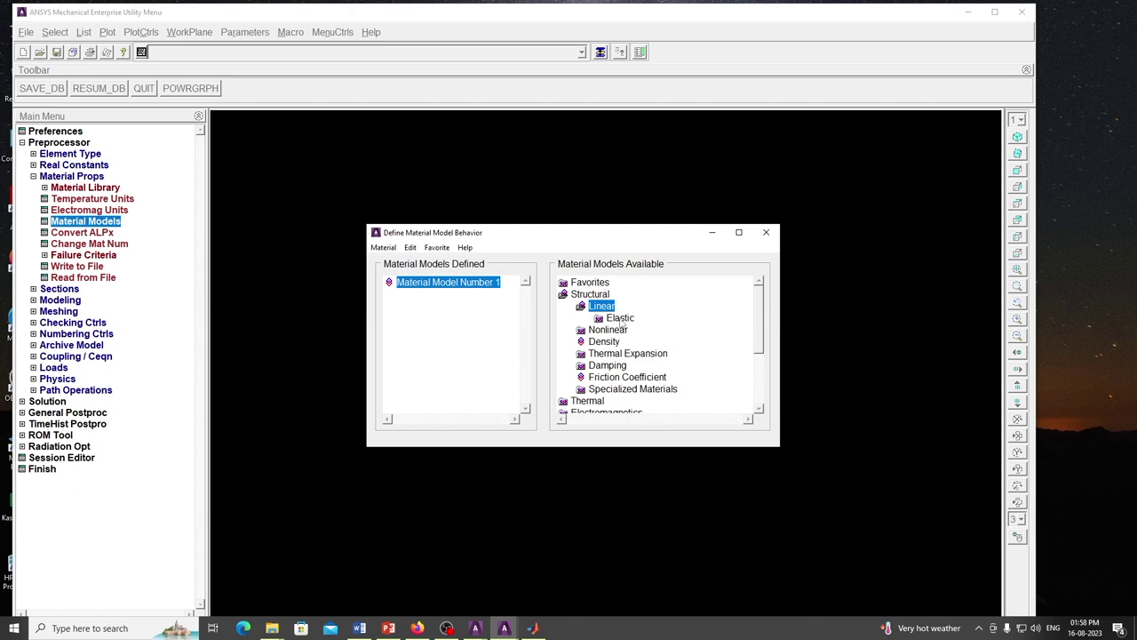
double_click(620, 319)
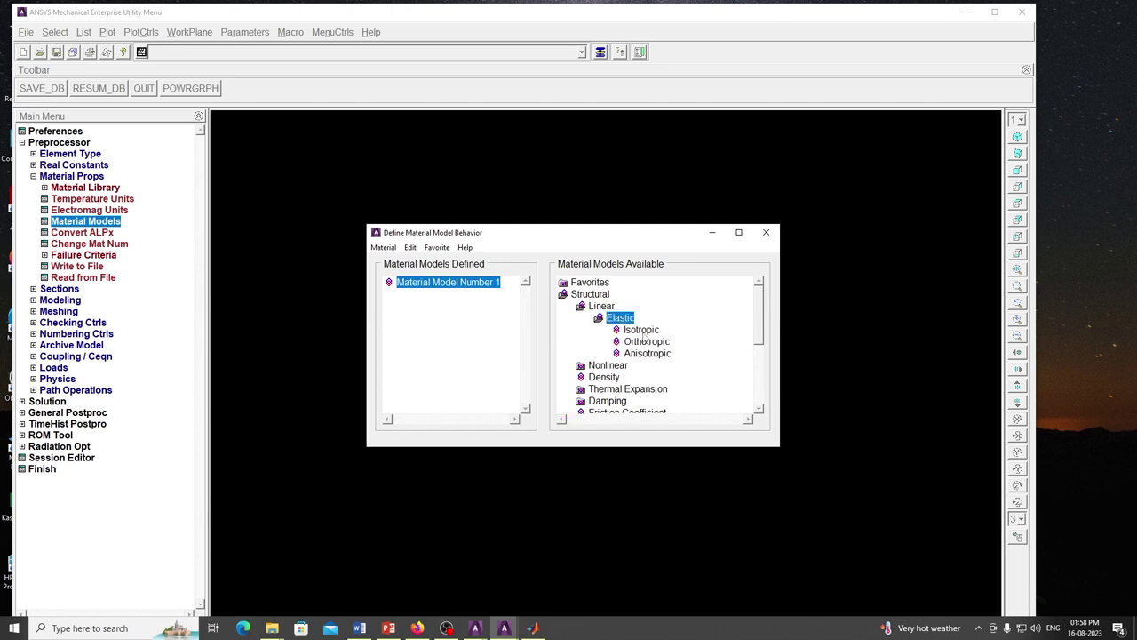
double_click(643, 330)
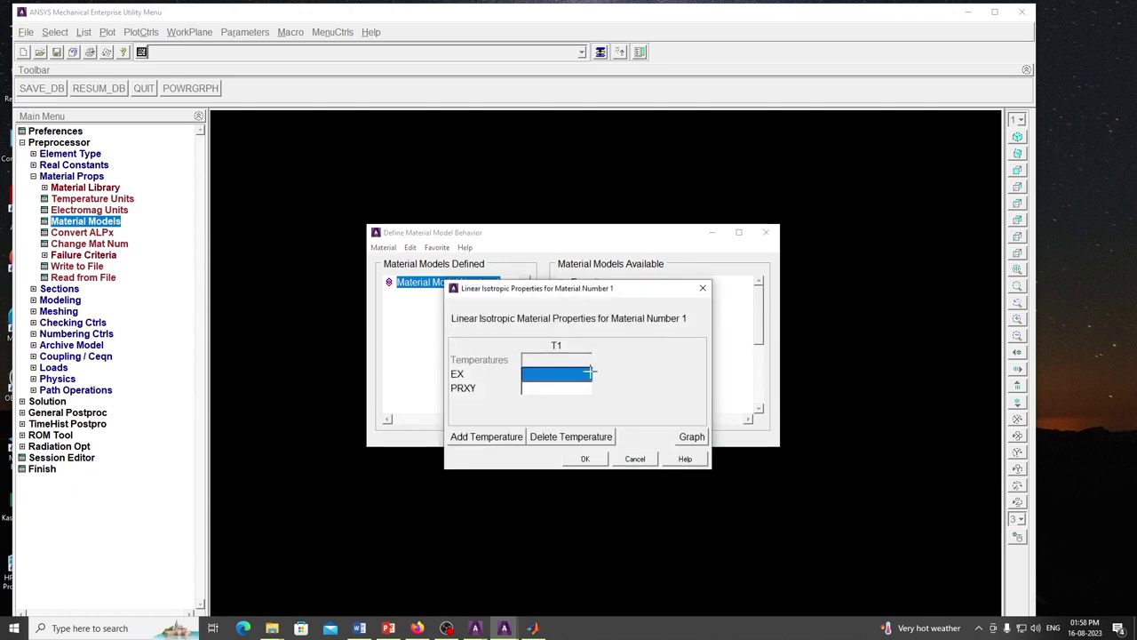
type("2.1E5")
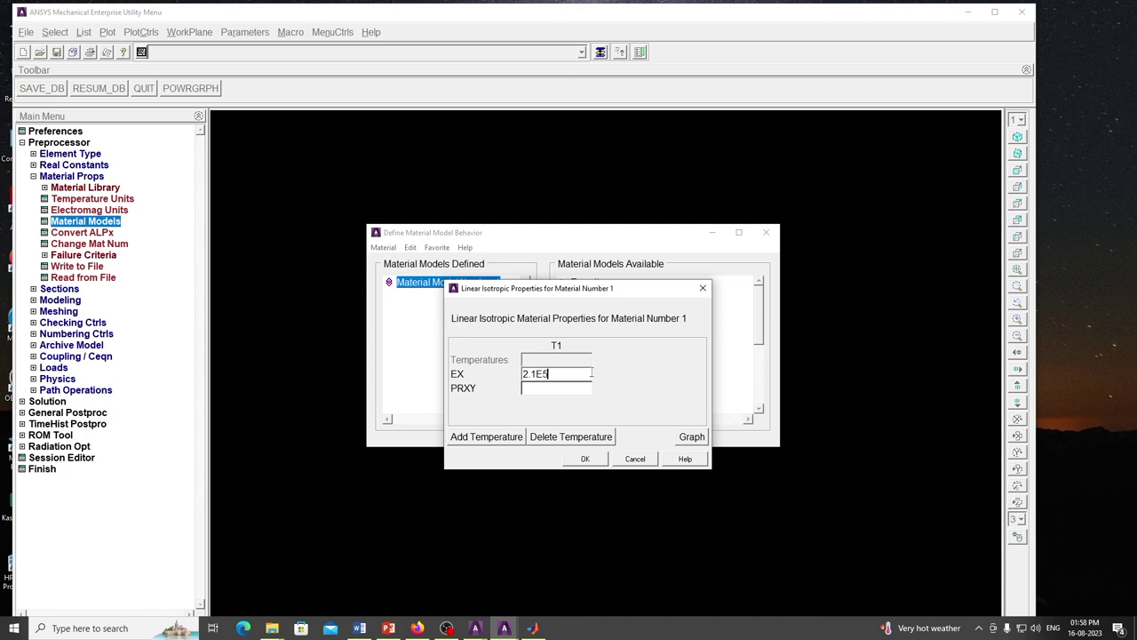
left_click(576, 391)
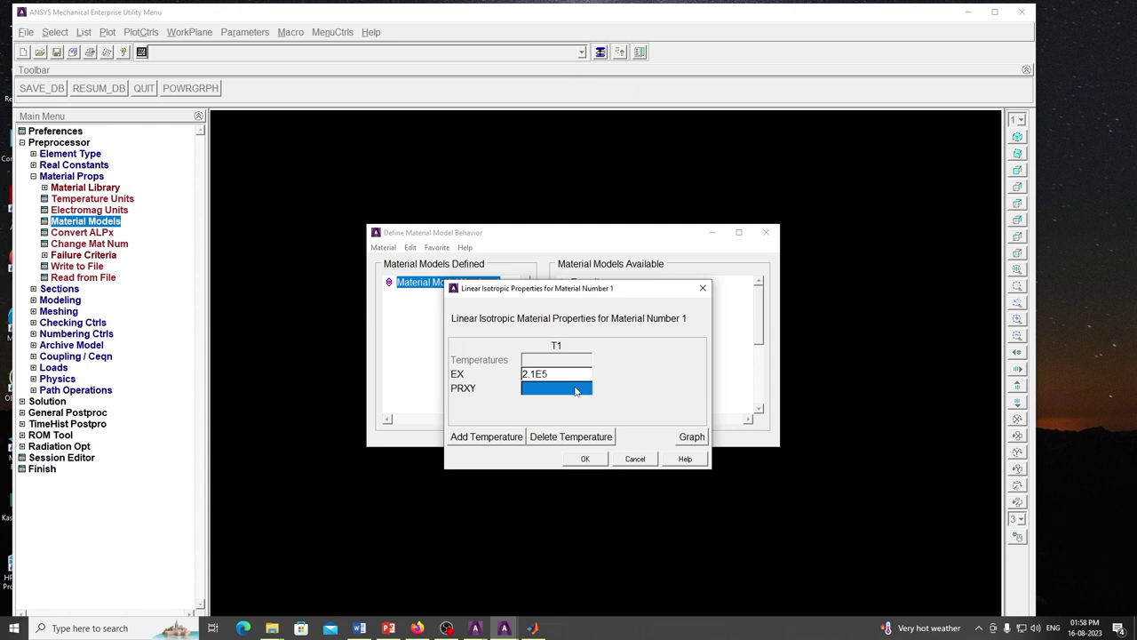
type("0.3")
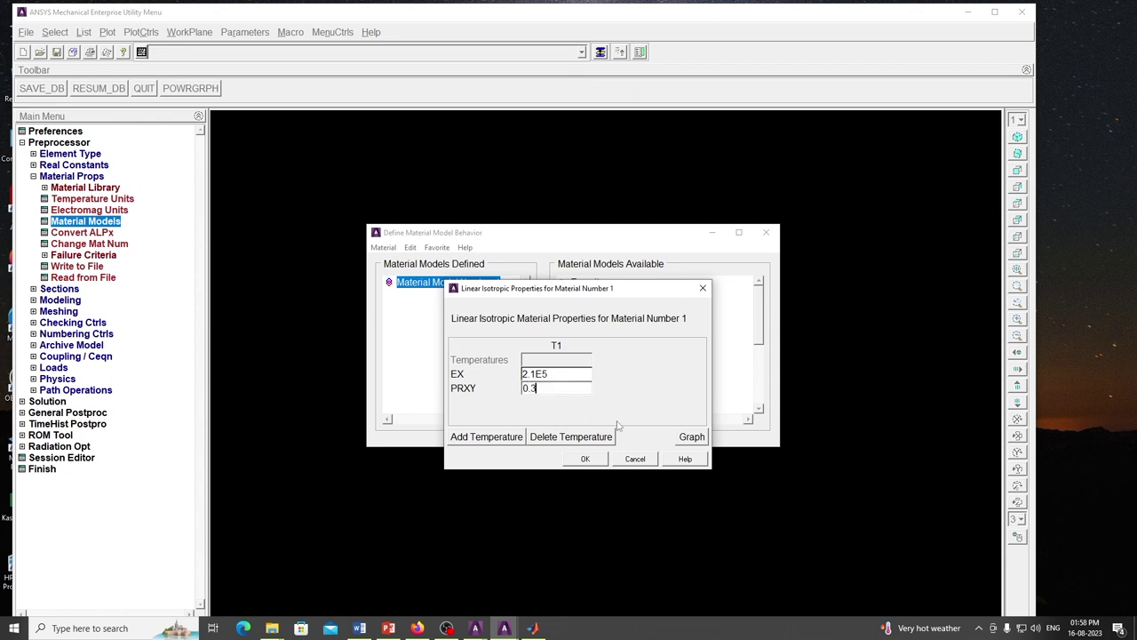
left_click(584, 459)
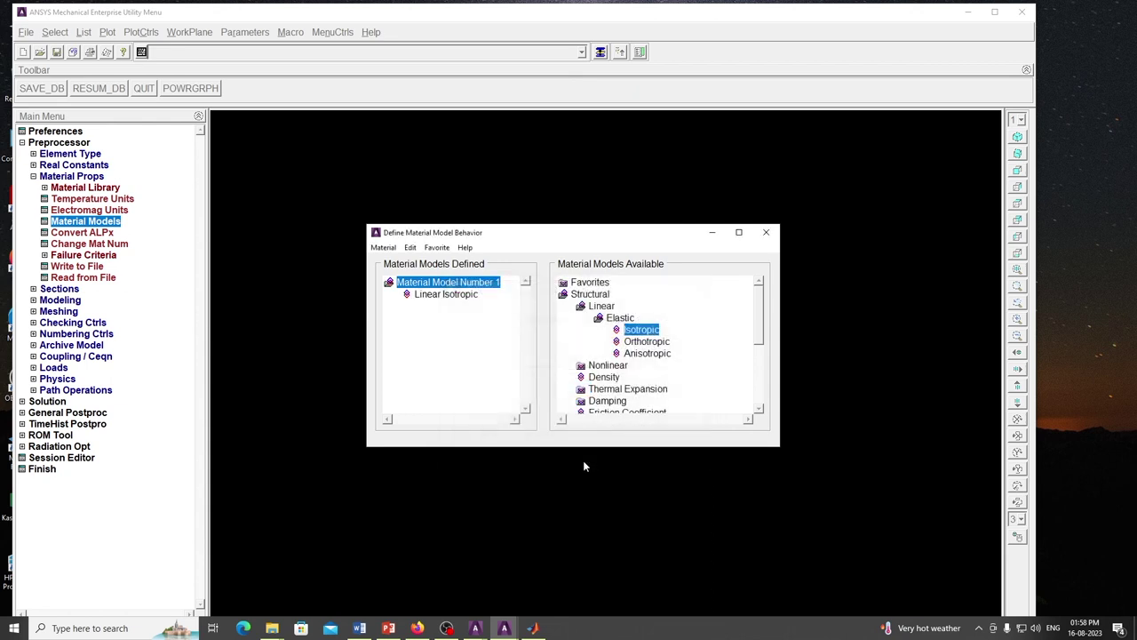
Step: Assign a density of 7800 to material 1 and finish the material definition
double_click(610, 380)
type("7800")
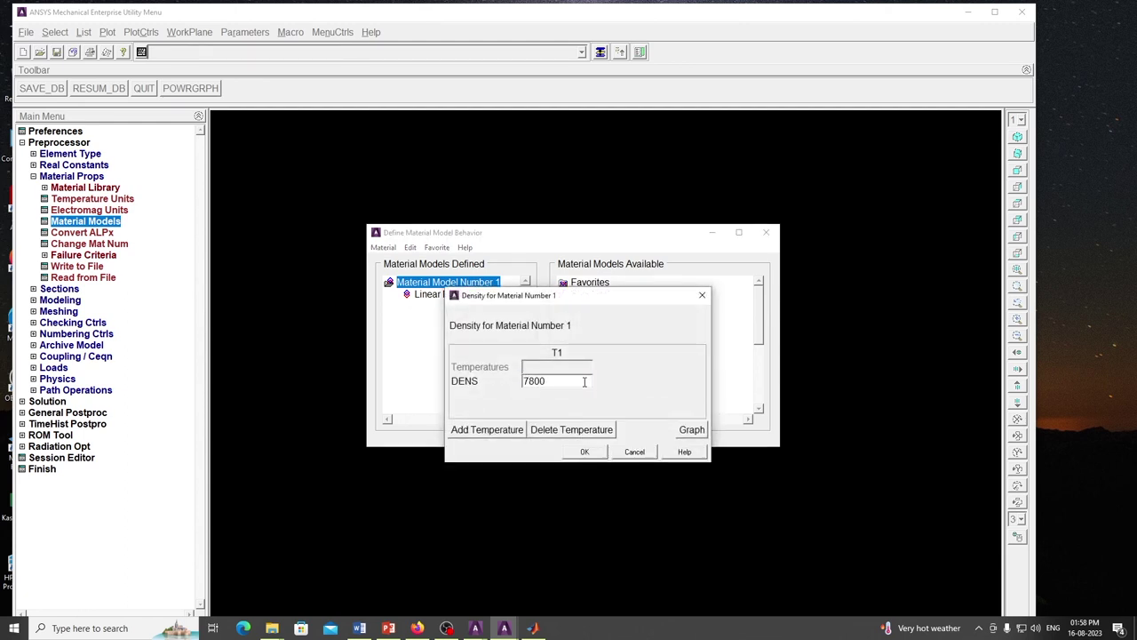
left_click(585, 452)
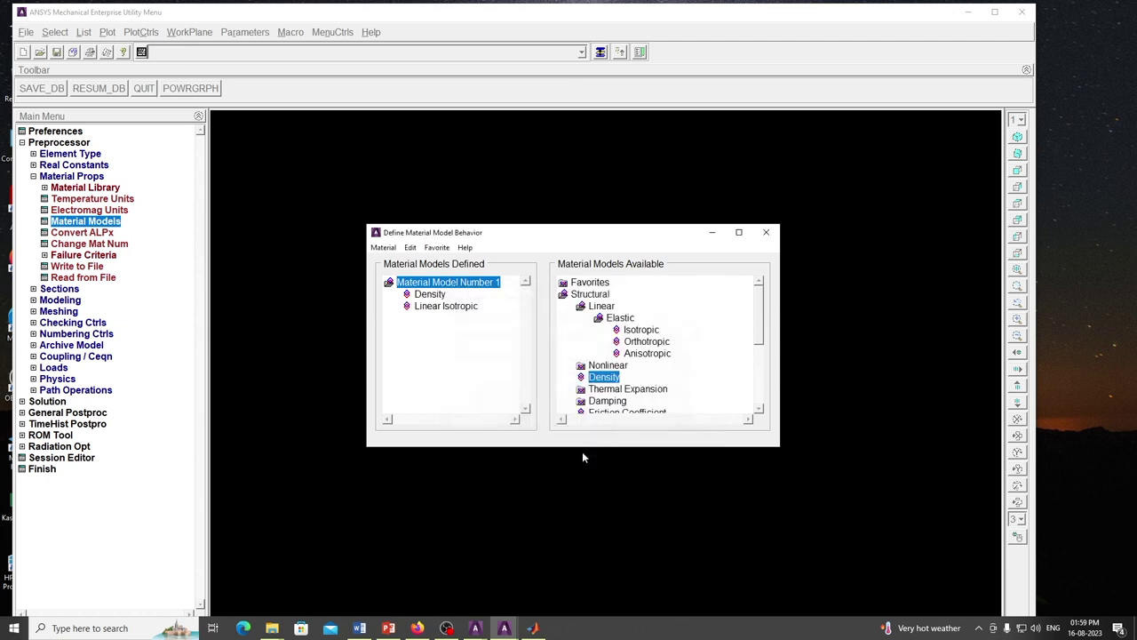
left_click(767, 233)
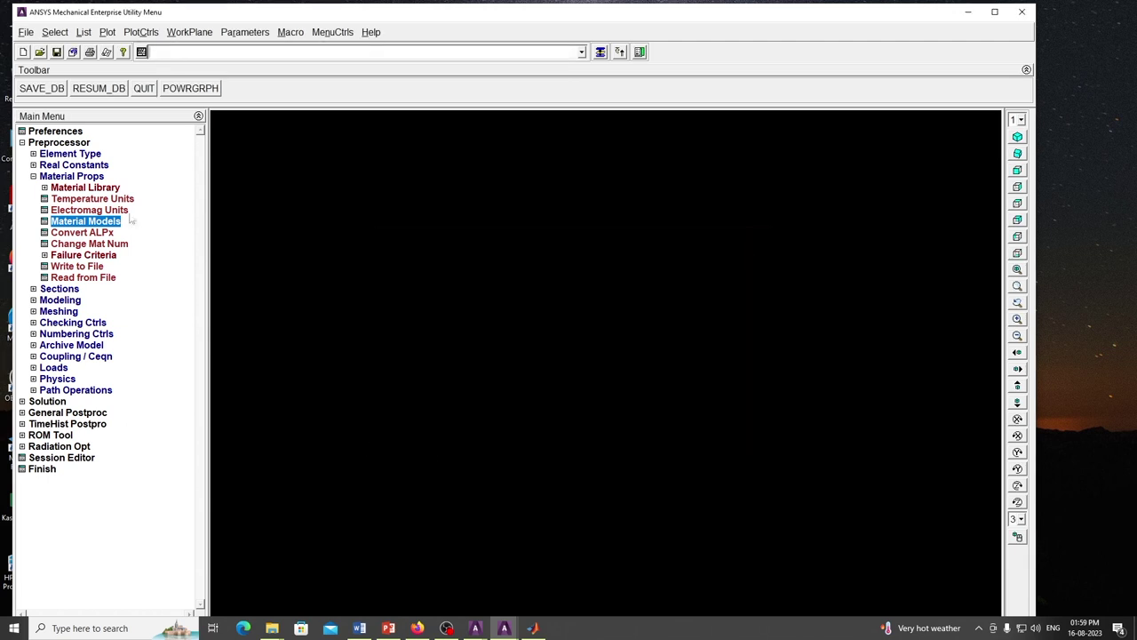
left_click(33, 176)
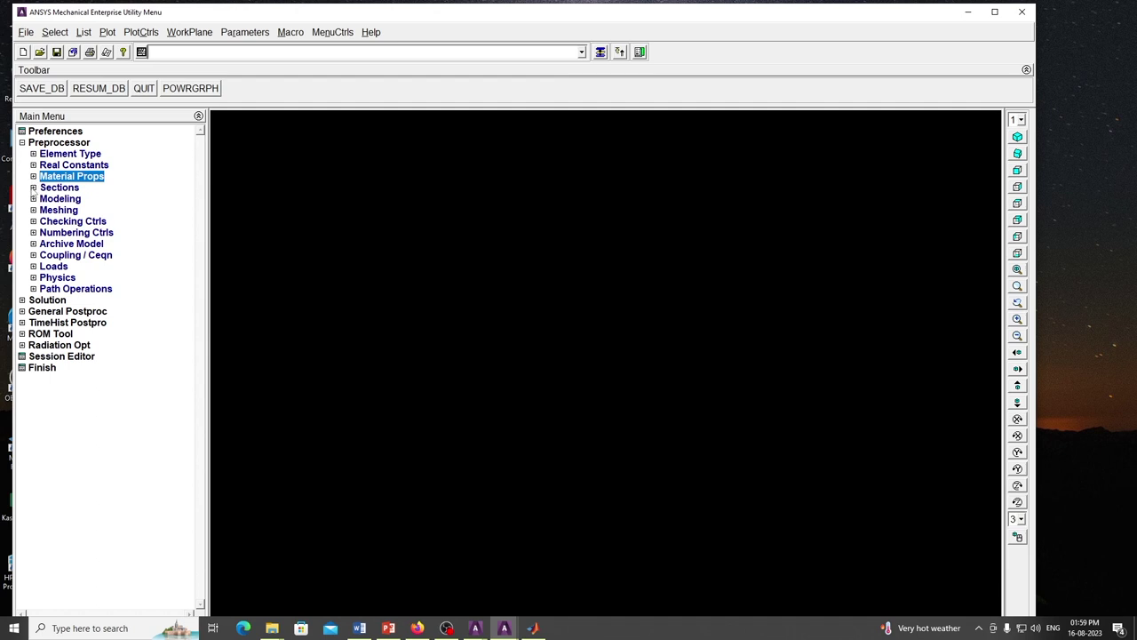
Step: Define a rectangular common beam section with ID 1, name Rect_Sec and width B 0.3
left_click(33, 189)
left_click(45, 210)
left_click(78, 221)
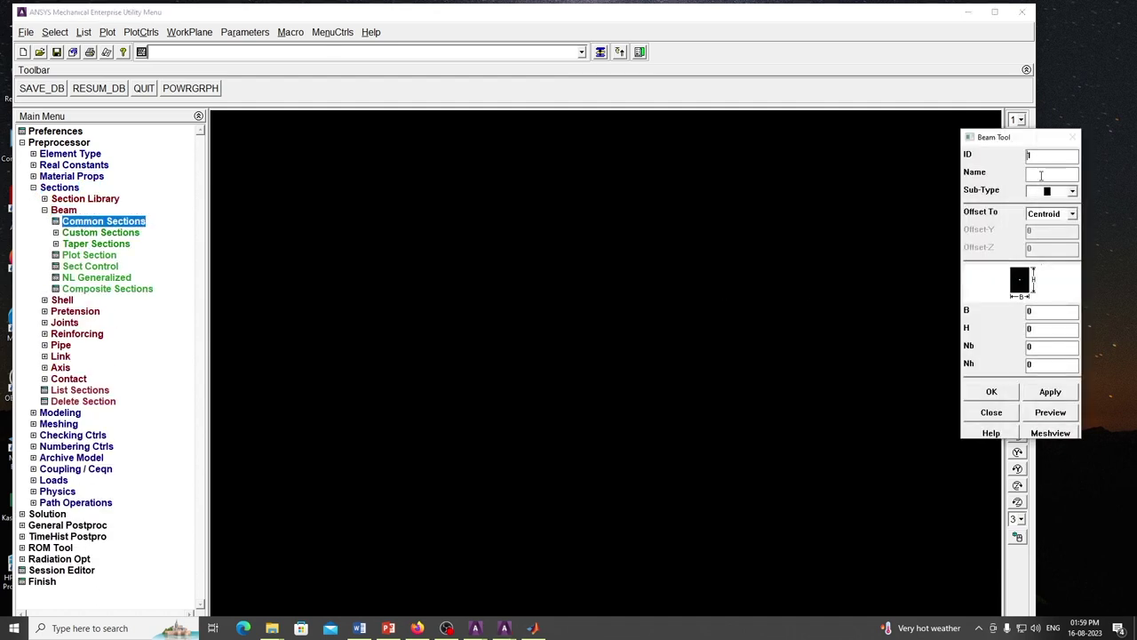
type("Rect_Sec")
left_click(1049, 312)
type(".3")
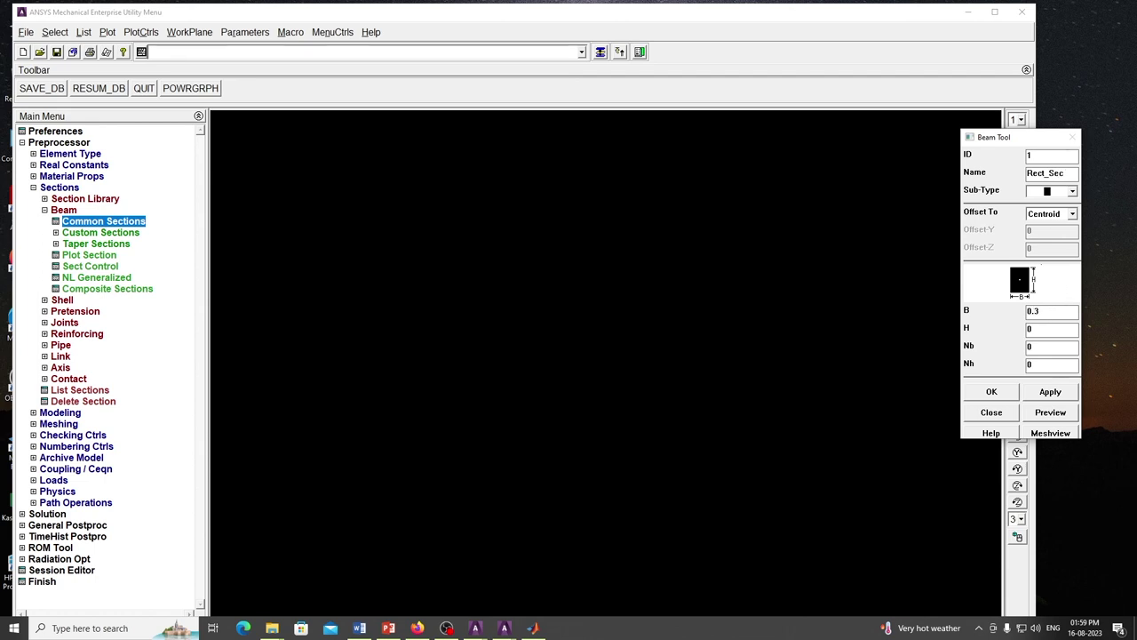
left_click(1041, 332)
left_click(992, 391)
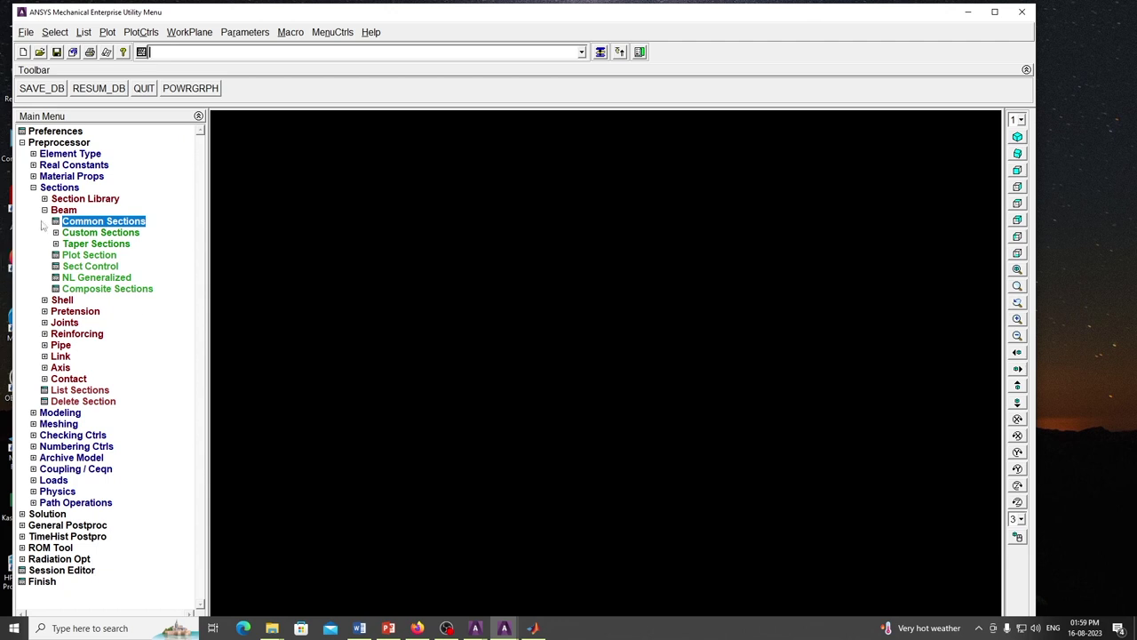
left_click(45, 210)
left_click(33, 188)
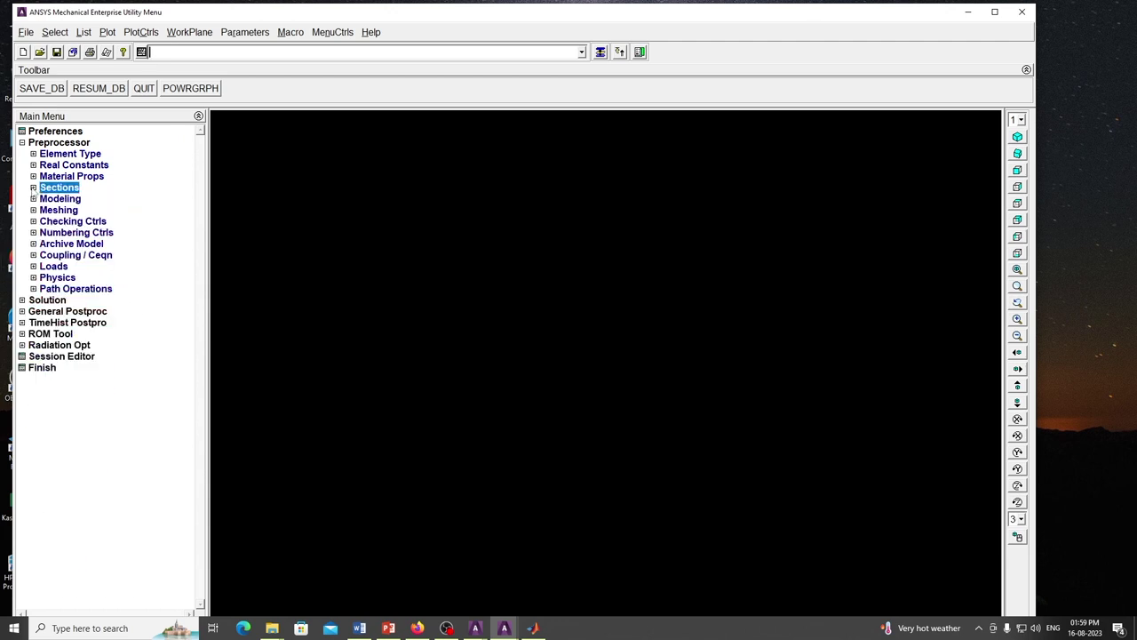
Step: Create keypoint 1 at the origin (0, 0, 0) in the active coordinate system
left_click(33, 199)
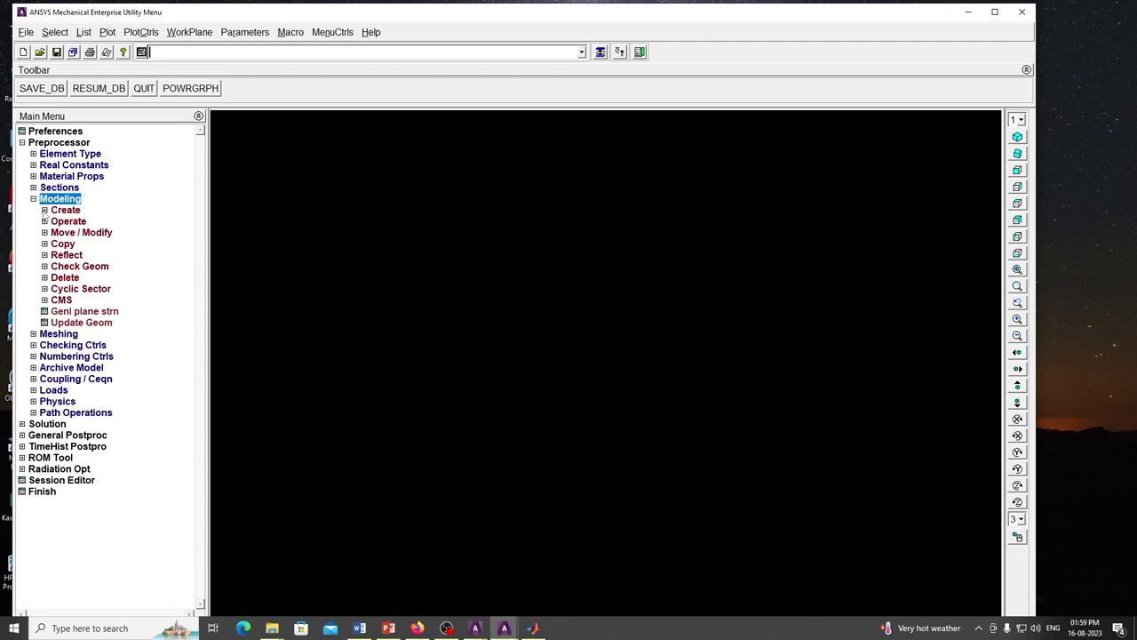
left_click(45, 210)
left_click(55, 221)
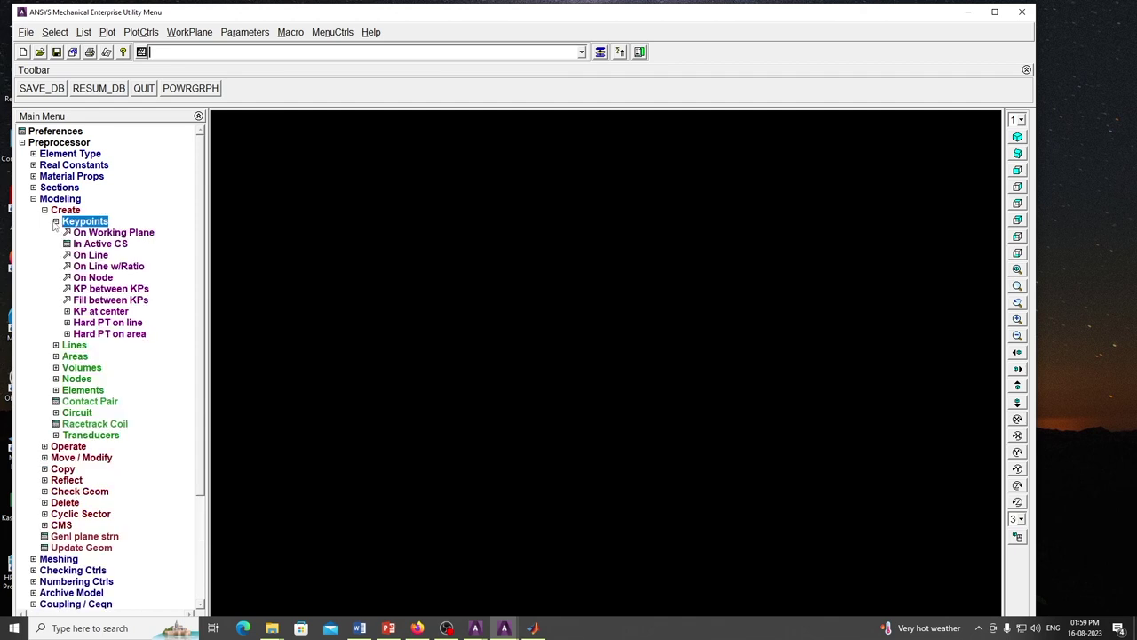
left_click(100, 243)
key("BackSpace")
type("1")
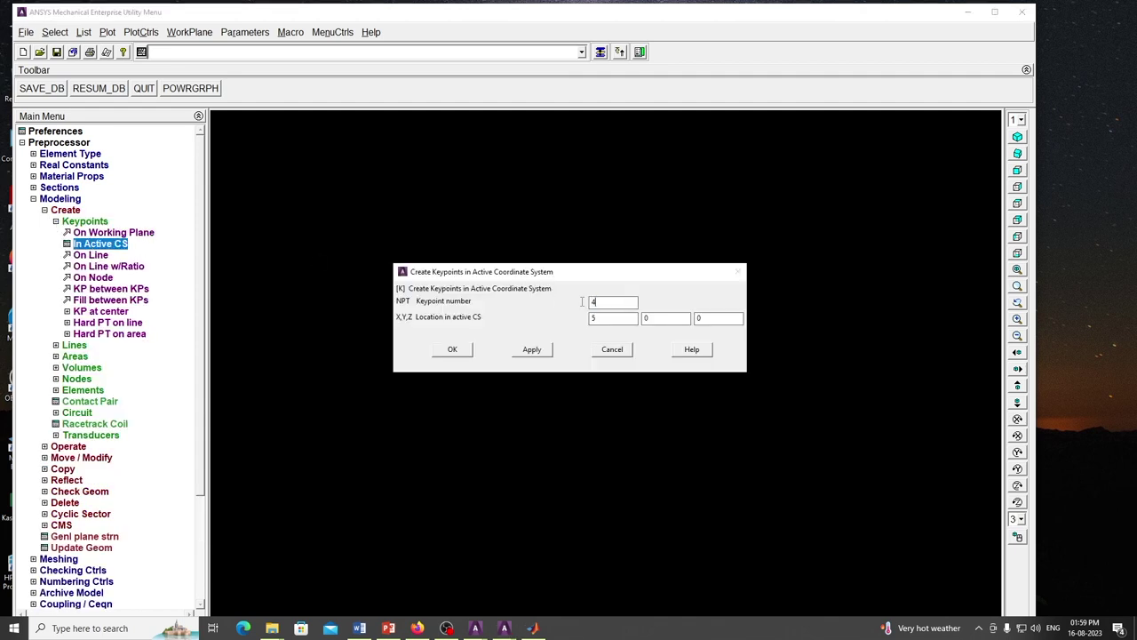
key("Tab")
type("0")
left_click(532, 349)
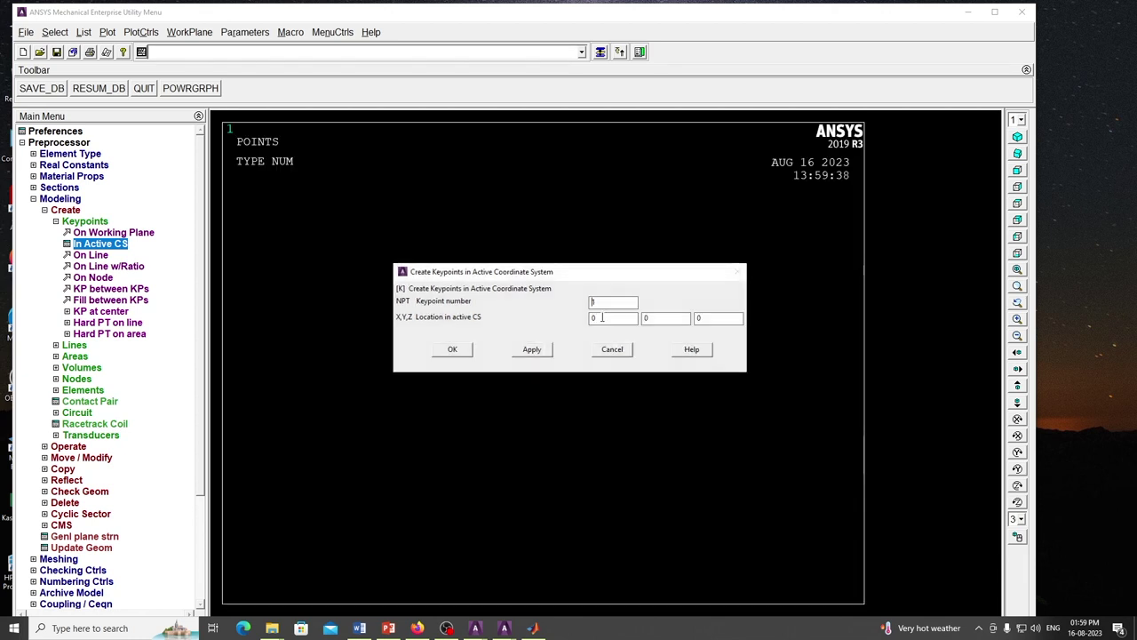
Step: Create keypoint 2 at (0, 4, 0) in the active coordinate system
double_click(603, 303)
type("2")
double_click(654, 317)
type("4")
left_click(531, 350)
Step: Create keypoint 3 at (5, 4, 0) in the active coordinate system
double_click(623, 303)
type("3")
key("Tab")
type("5")
left_click(536, 350)
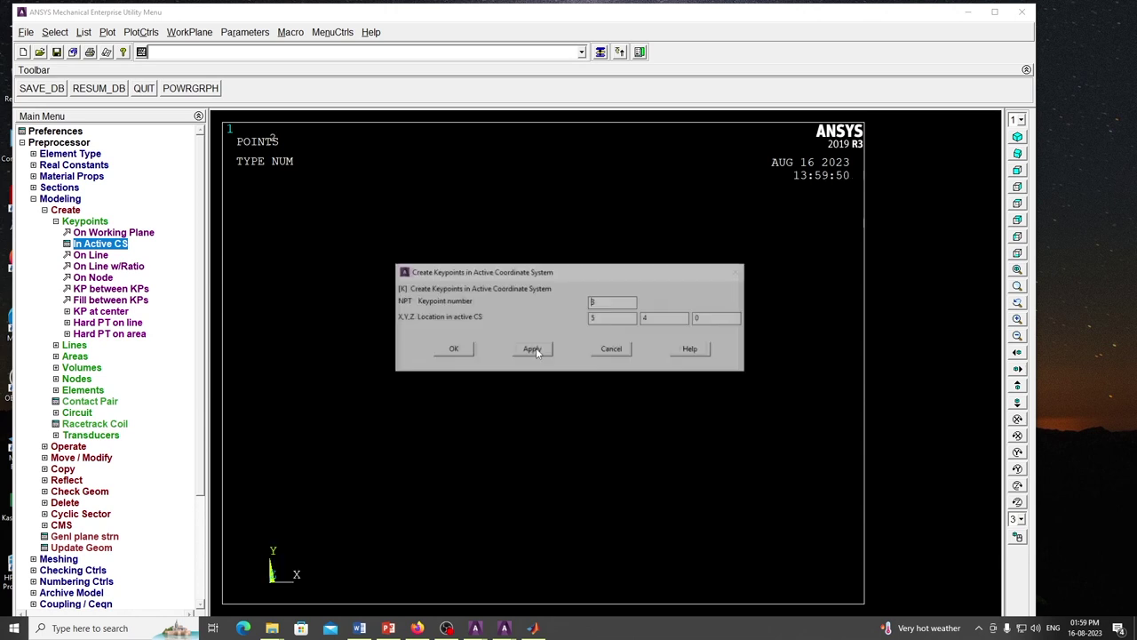
Step: Create keypoint 4 at (5, 0, 0) and finish keypoint creation
type("4")
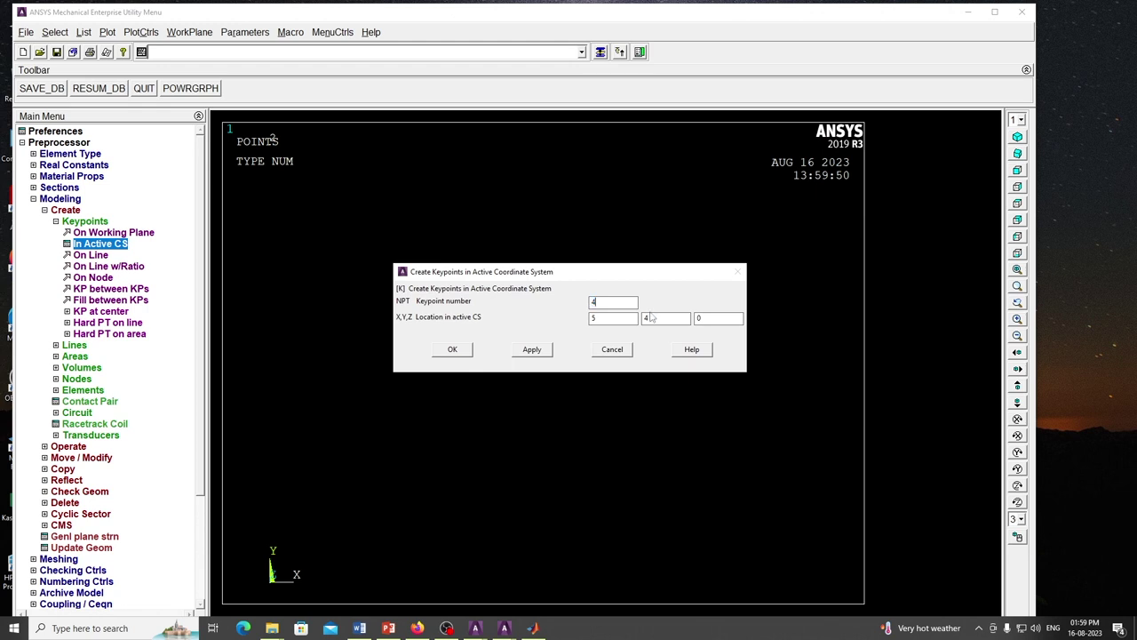
double_click(653, 318)
type("0")
left_click(454, 351)
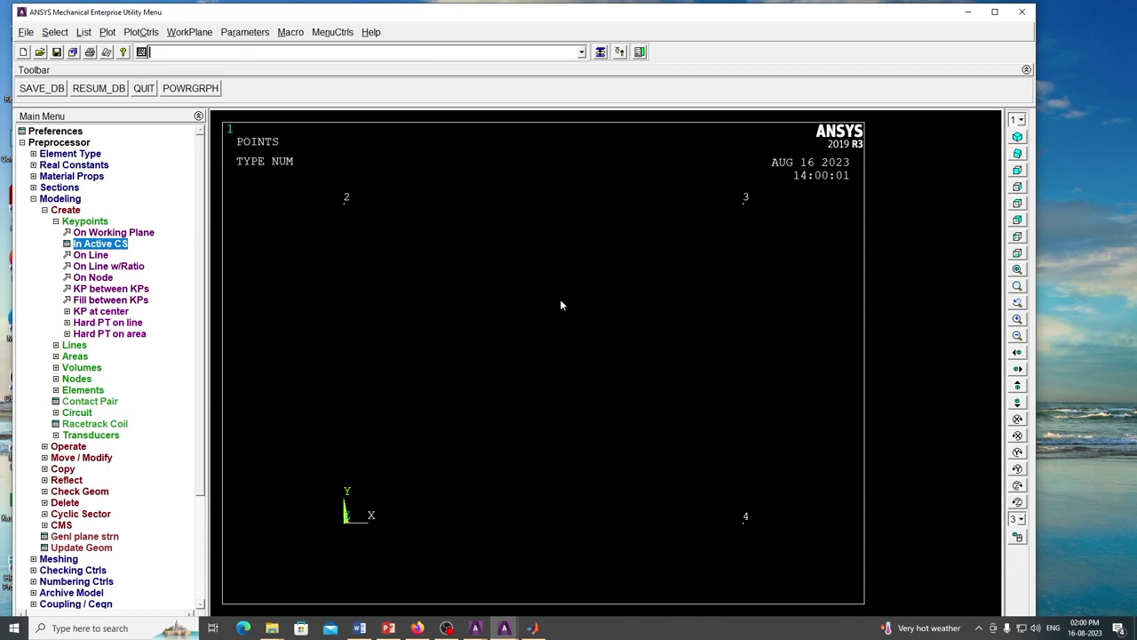
left_click(55, 221)
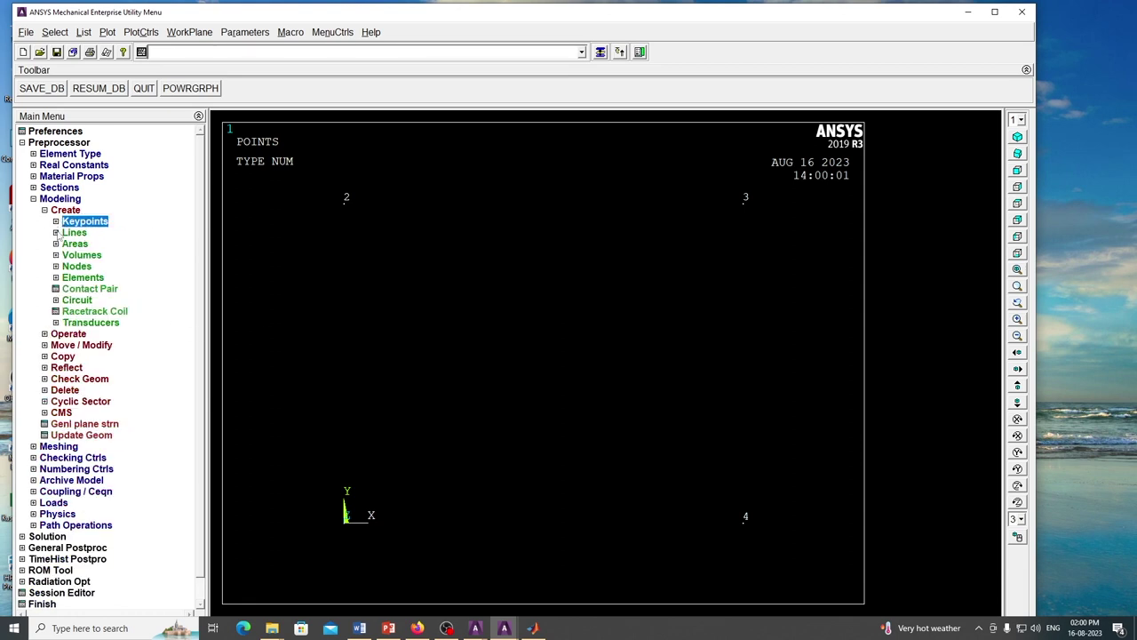
Step: Create straight lines joining keypoints 1 to 2, 2 to 3 and 3 to 4 to form the portal frame
left_click(56, 232)
left_click(85, 243)
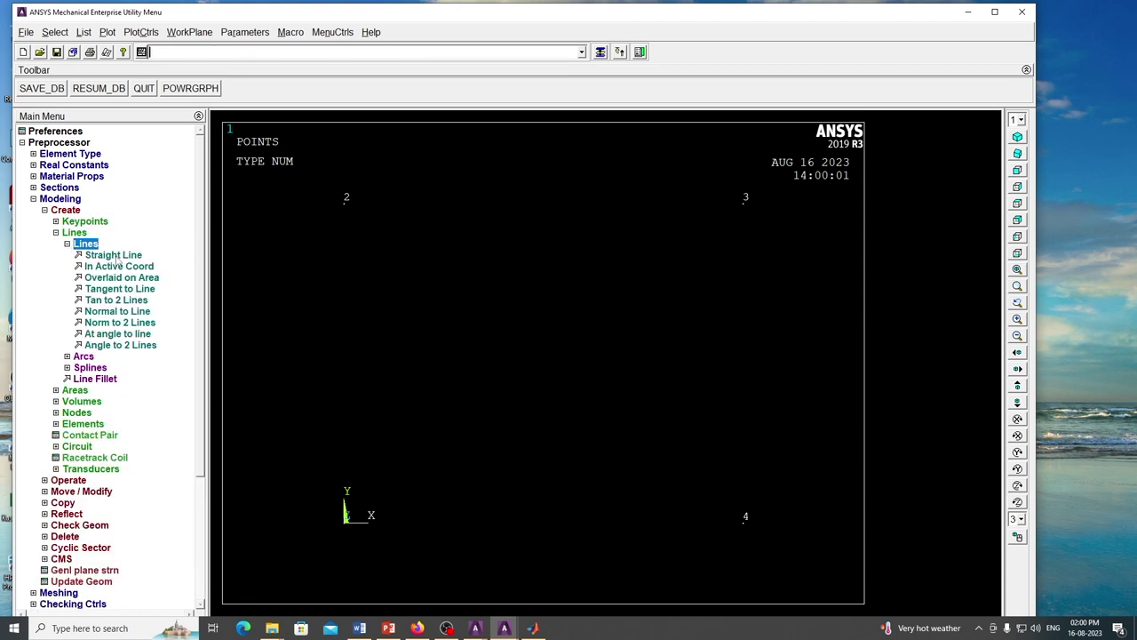
left_click(114, 255)
left_click(345, 518)
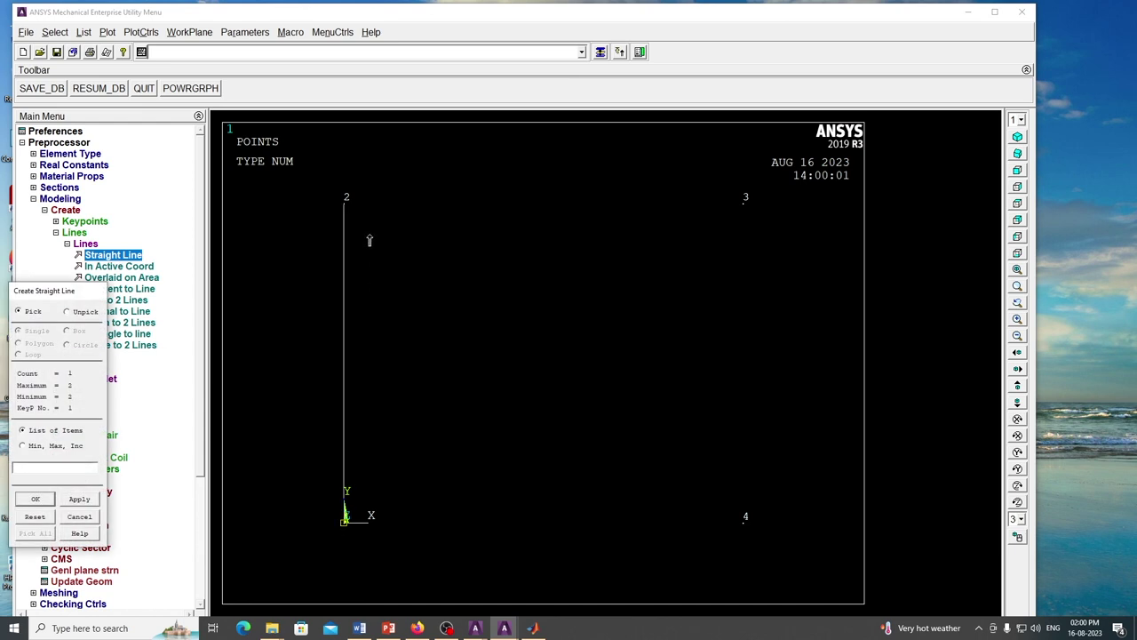
left_click(343, 205)
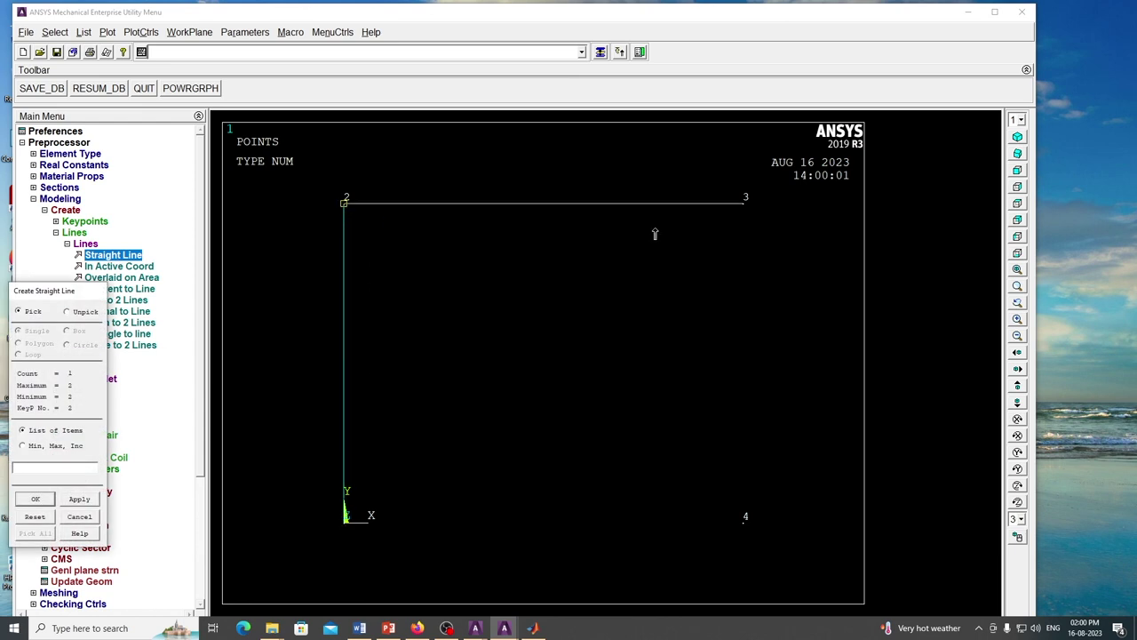
left_click(743, 205)
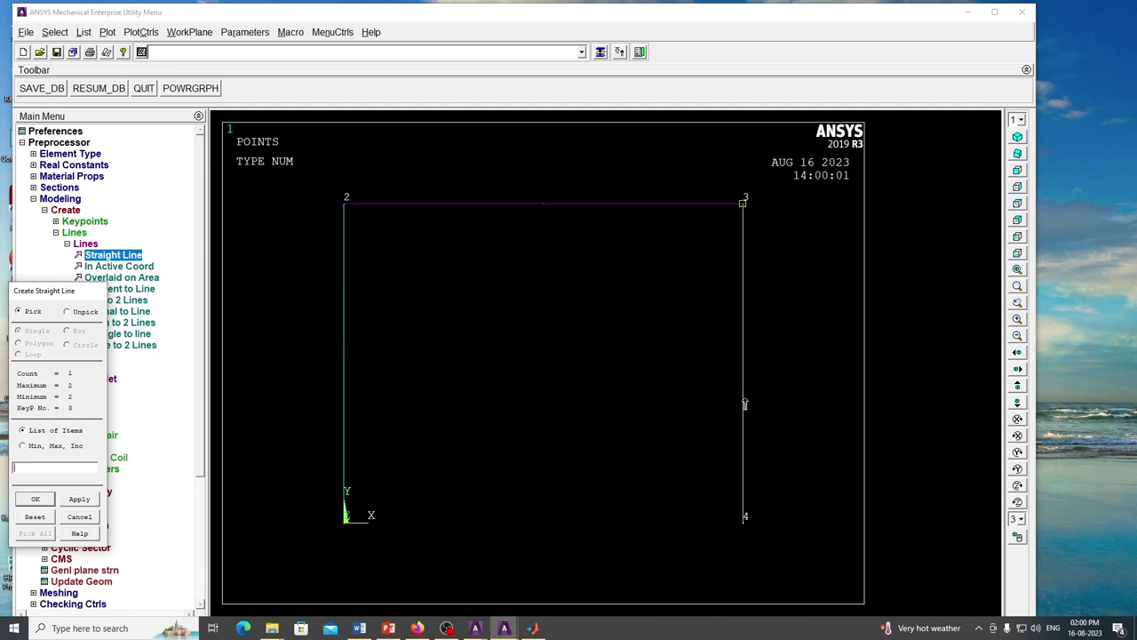
left_click(743, 520)
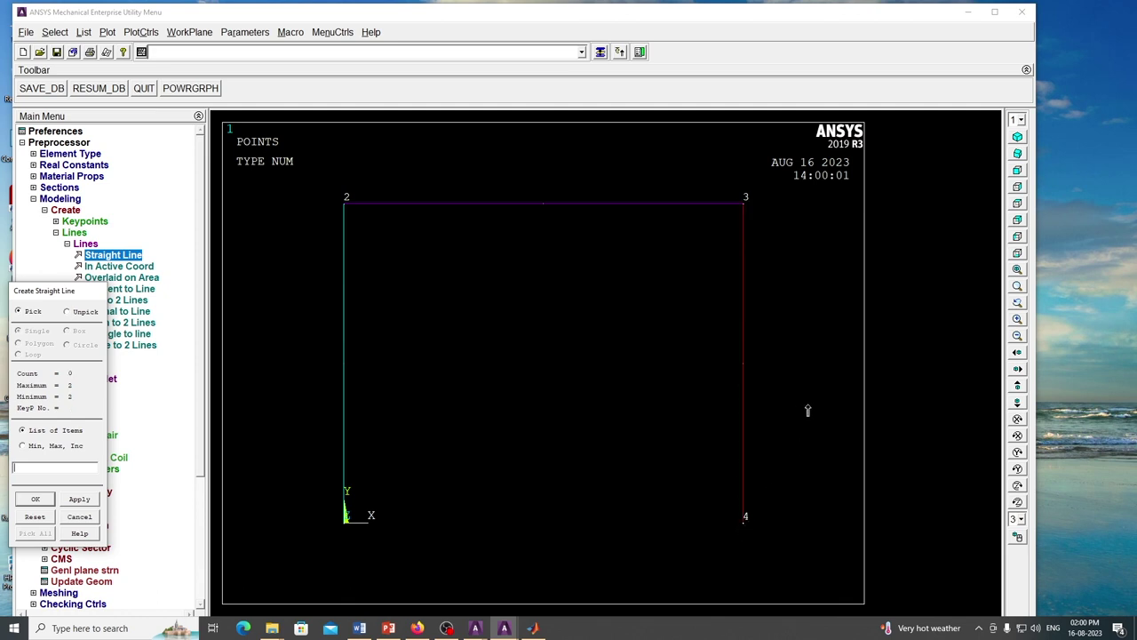
left_click(35, 500)
left_click(67, 243)
left_click(55, 232)
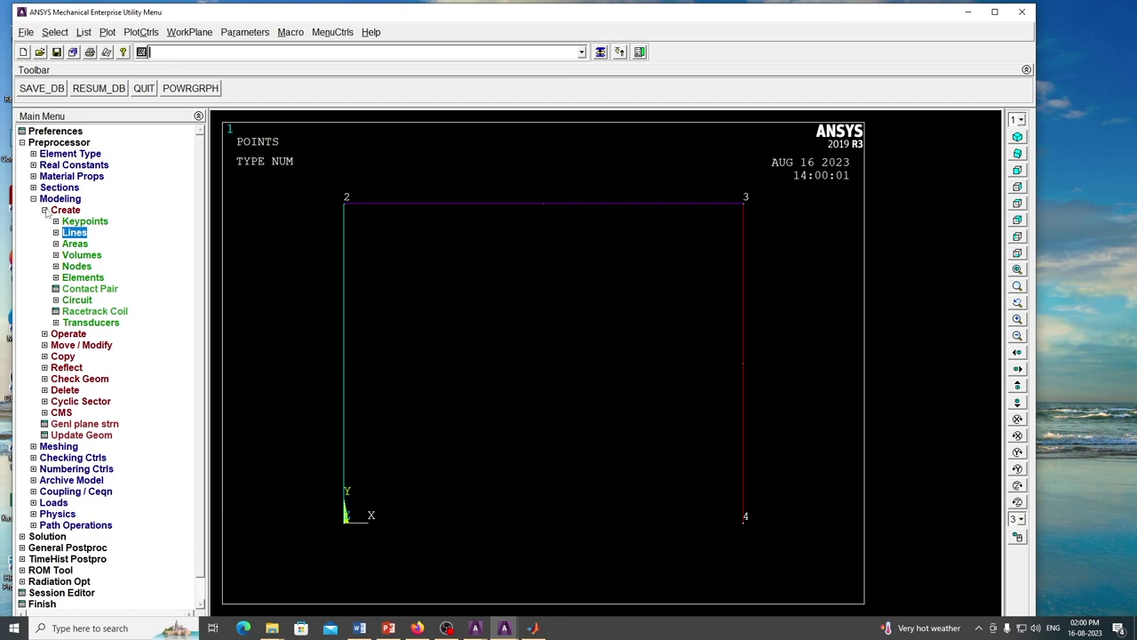
left_click(44, 210)
left_click(33, 198)
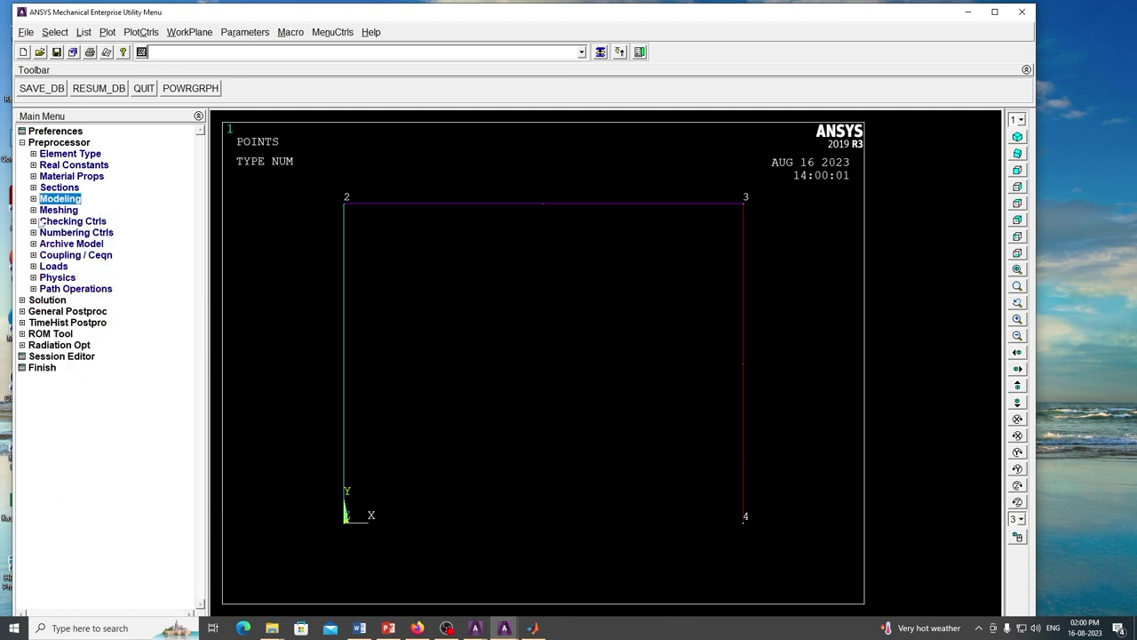
Step: Set the global meshing attributes to element type BEAM188, material 1 and section 1 Rect_Sec
left_click(33, 210)
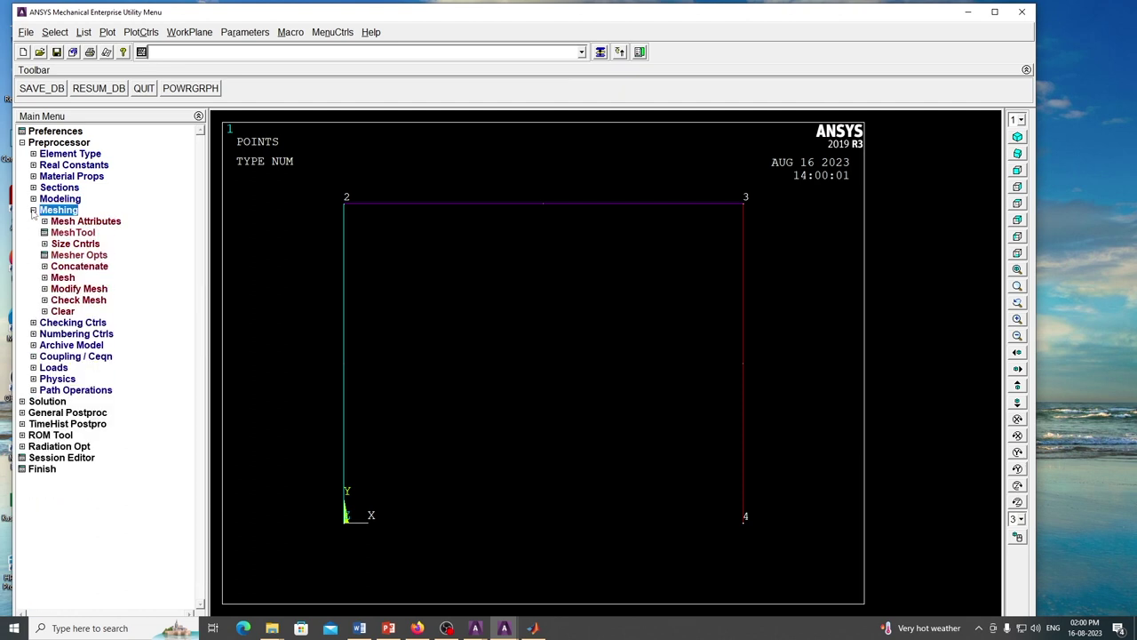
left_click(73, 232)
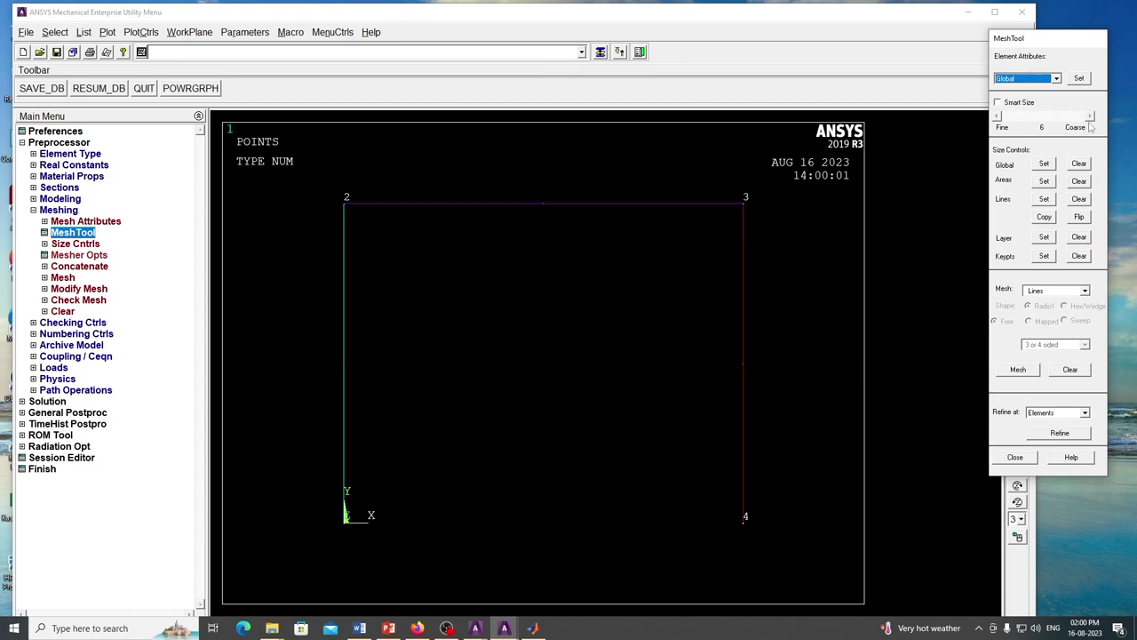
left_click(1080, 78)
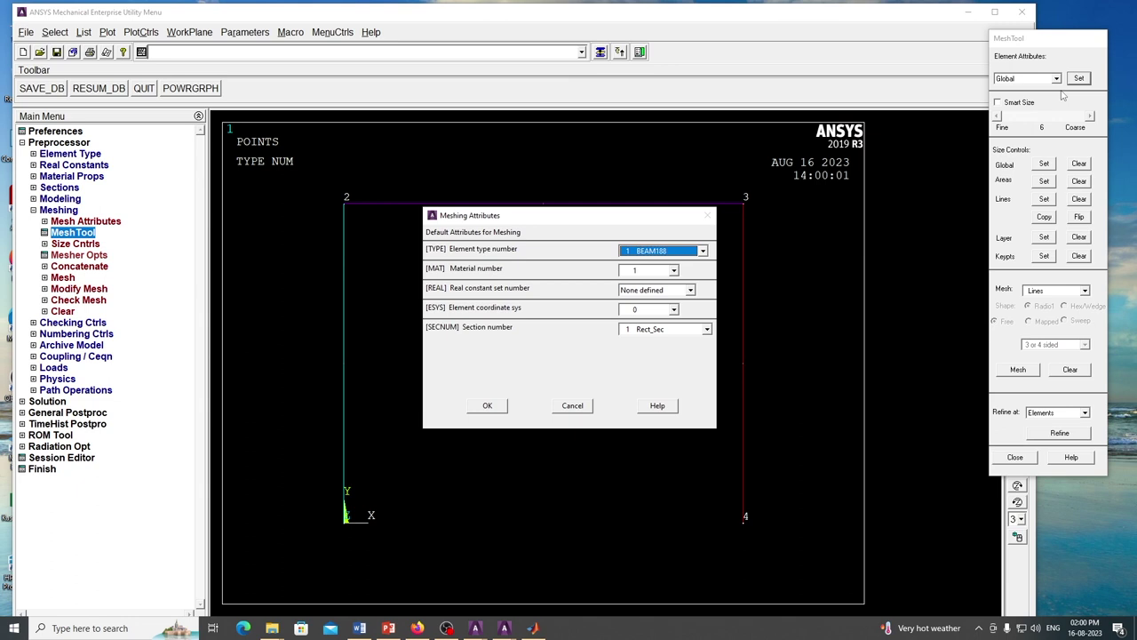
left_click(702, 251)
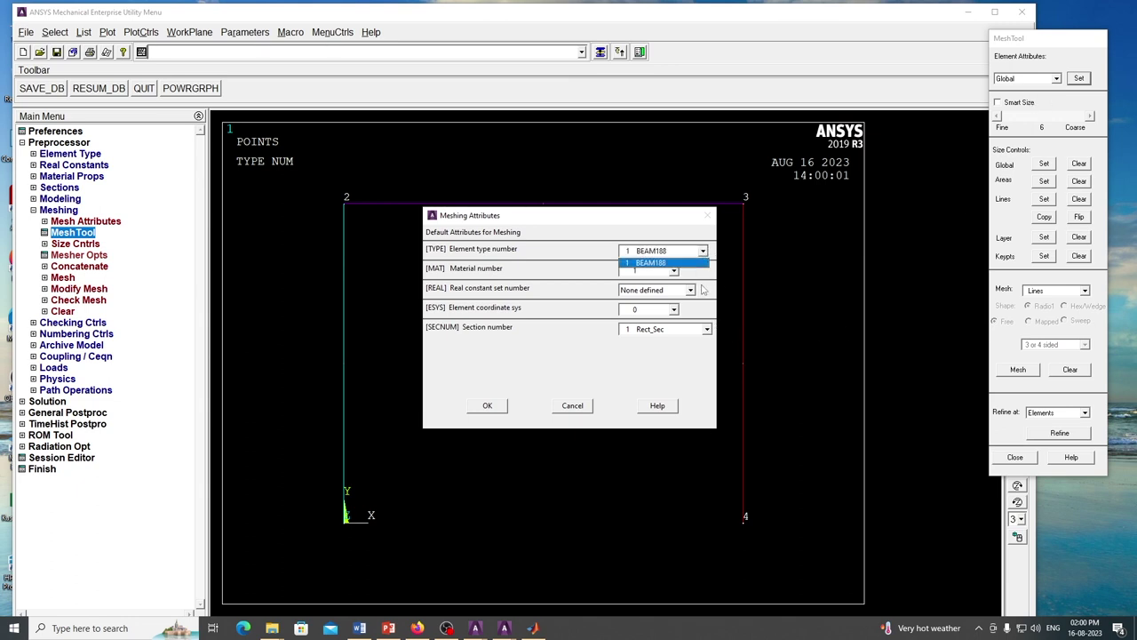
left_click(710, 288)
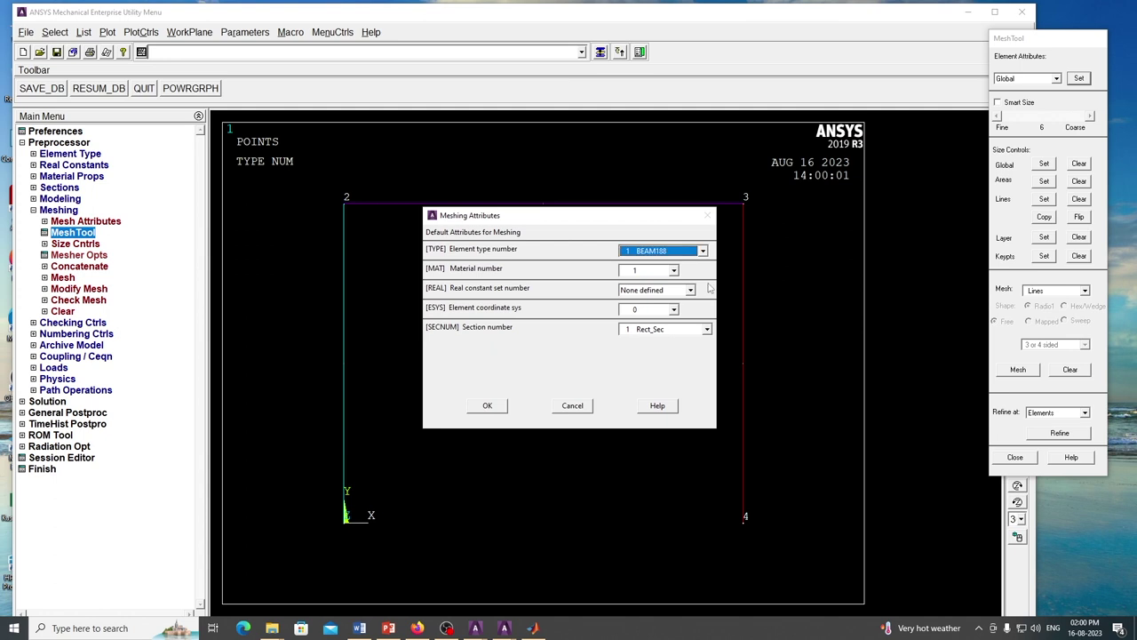
left_click(675, 272)
left_click(701, 274)
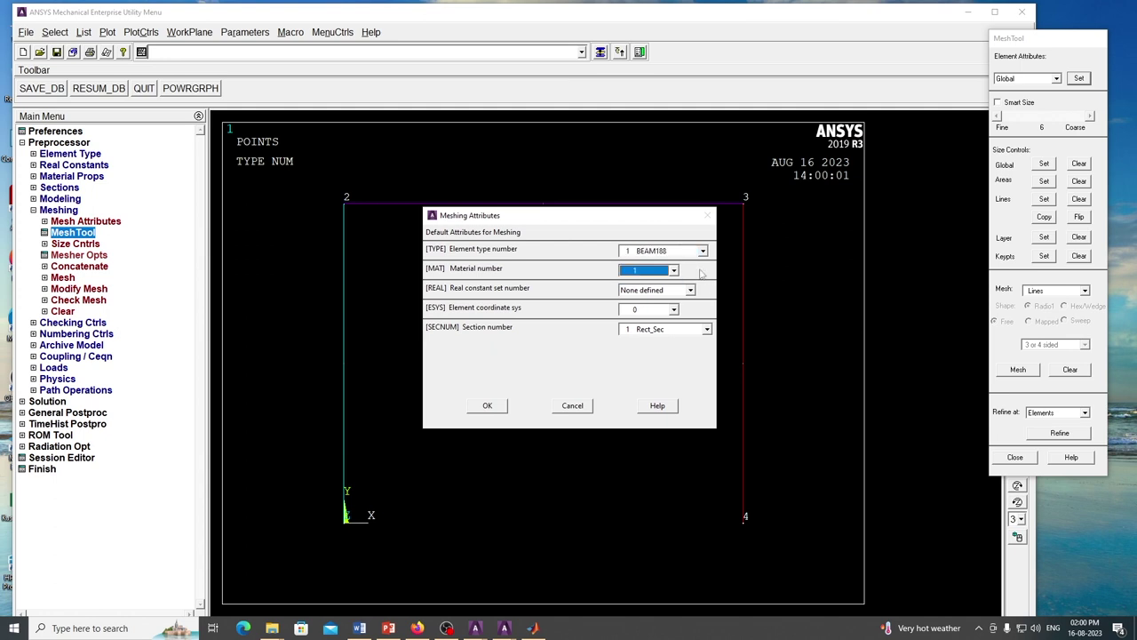
left_click(689, 329)
left_click(687, 372)
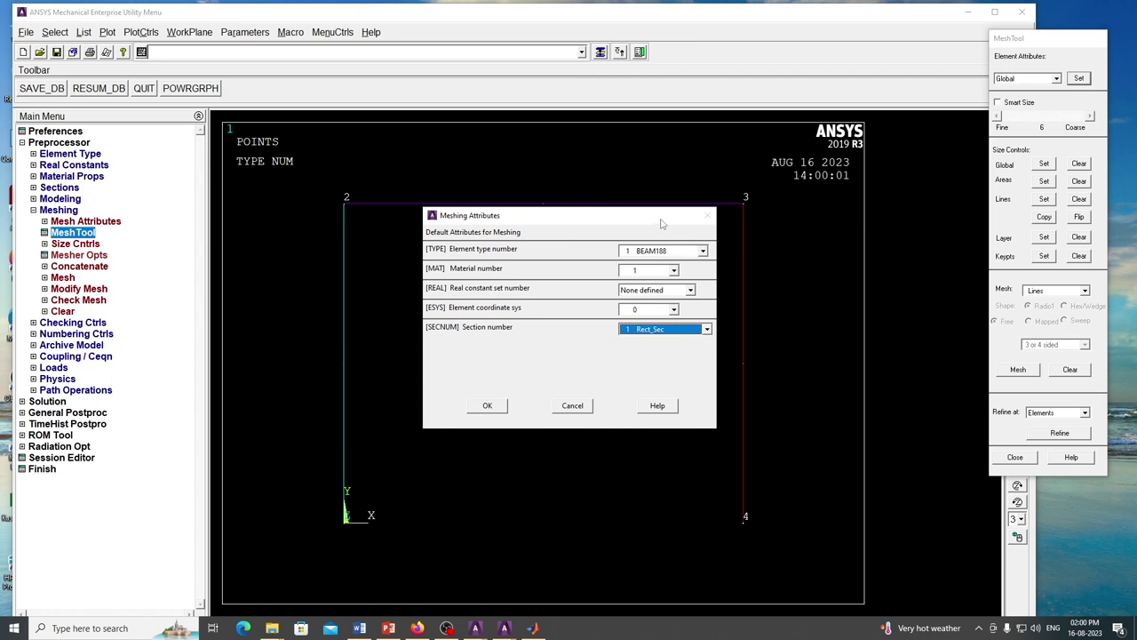
left_click(486, 406)
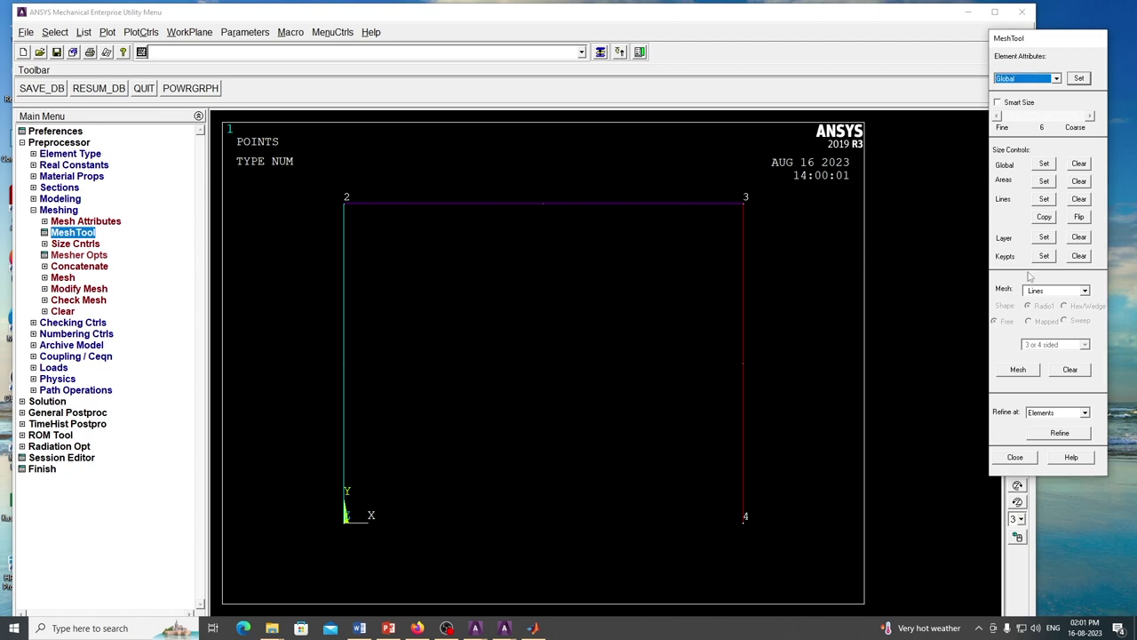
Step: Set 5 element divisions on all three frame lines
left_click(1044, 200)
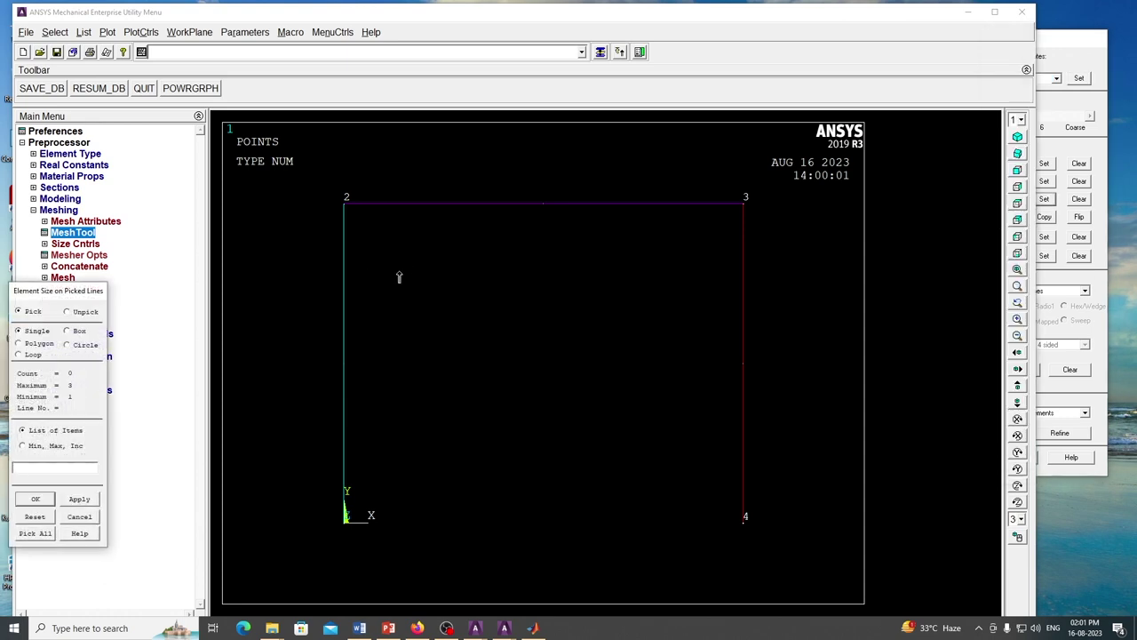
left_click(344, 325)
left_click(500, 205)
left_click(744, 341)
left_click(35, 498)
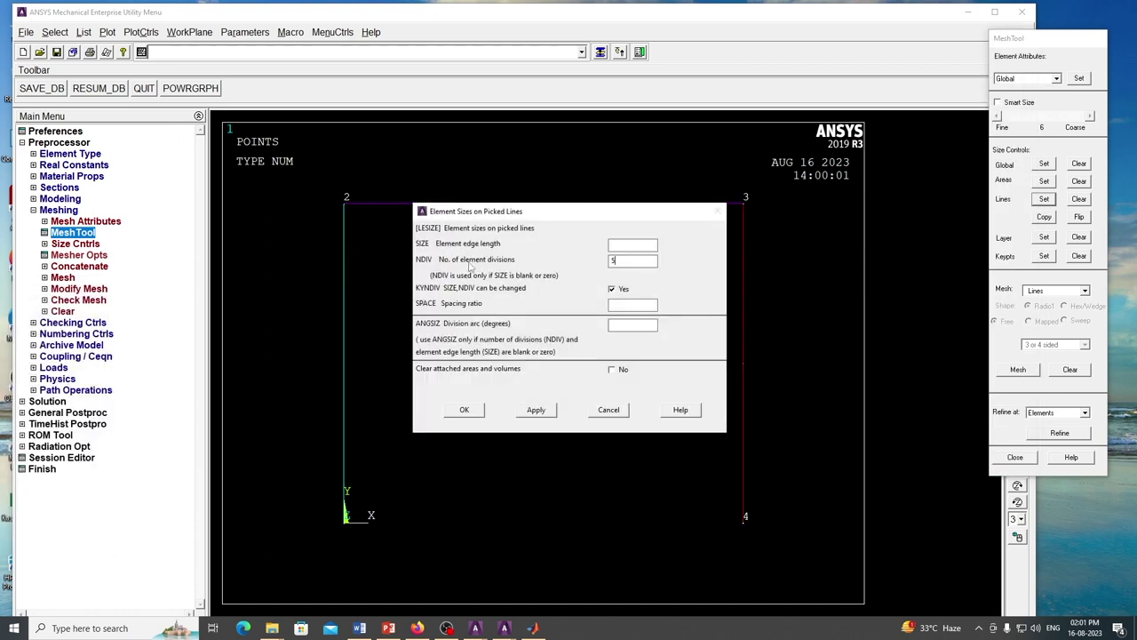
left_click(464, 411)
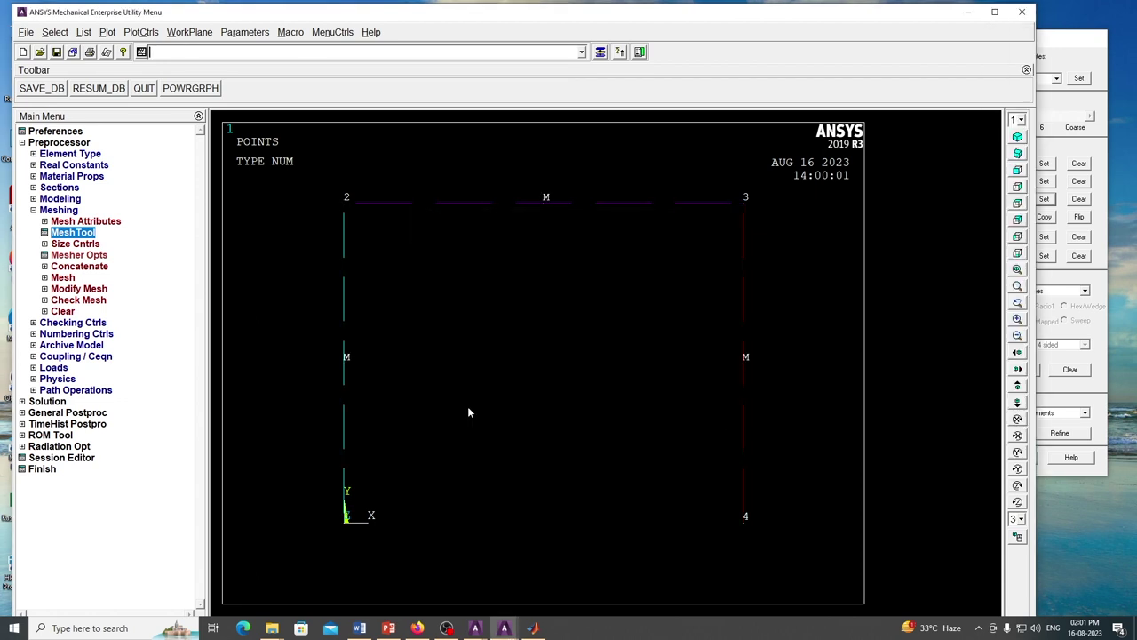
Step: Mesh both columns and the top beam of the portal frame with beam elements
left_click(1097, 327)
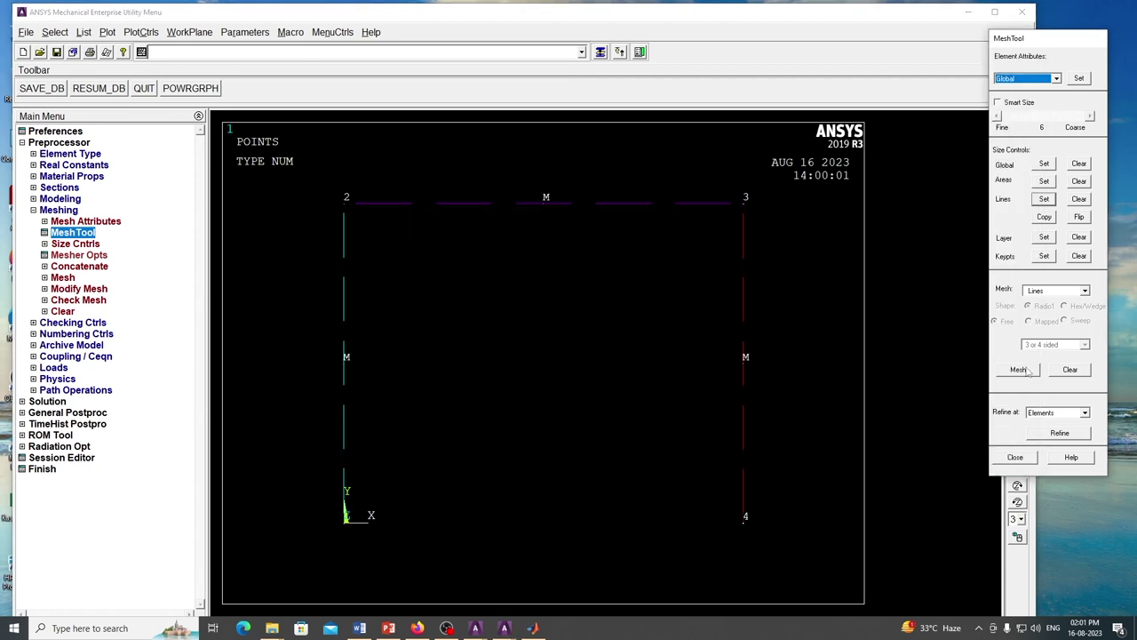
left_click(1034, 370)
left_click(598, 216)
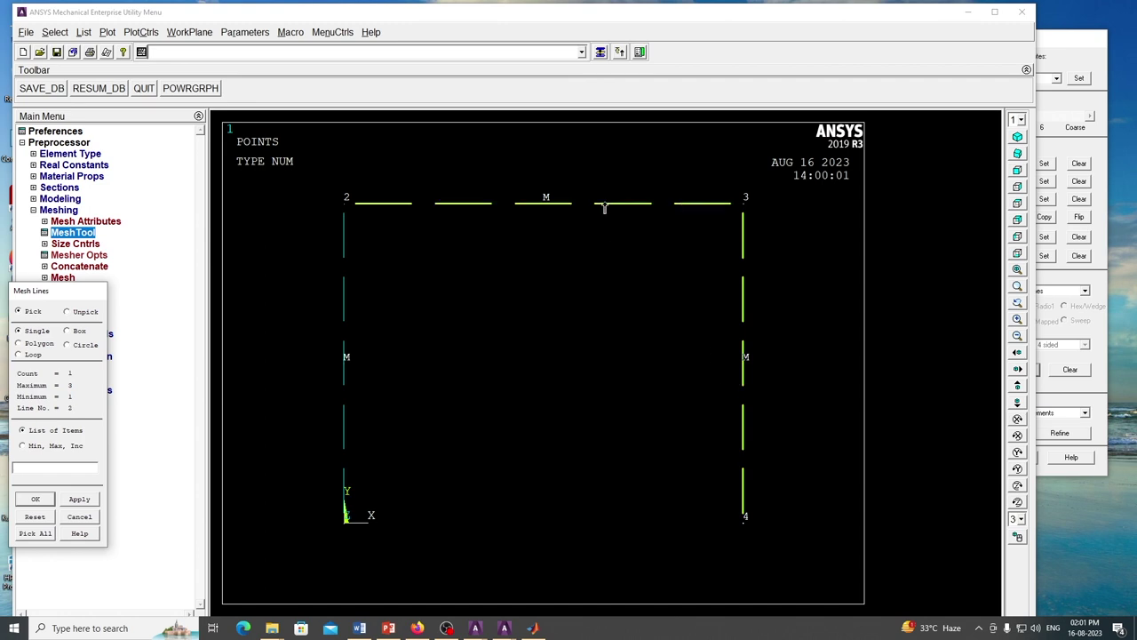
left_click(345, 333)
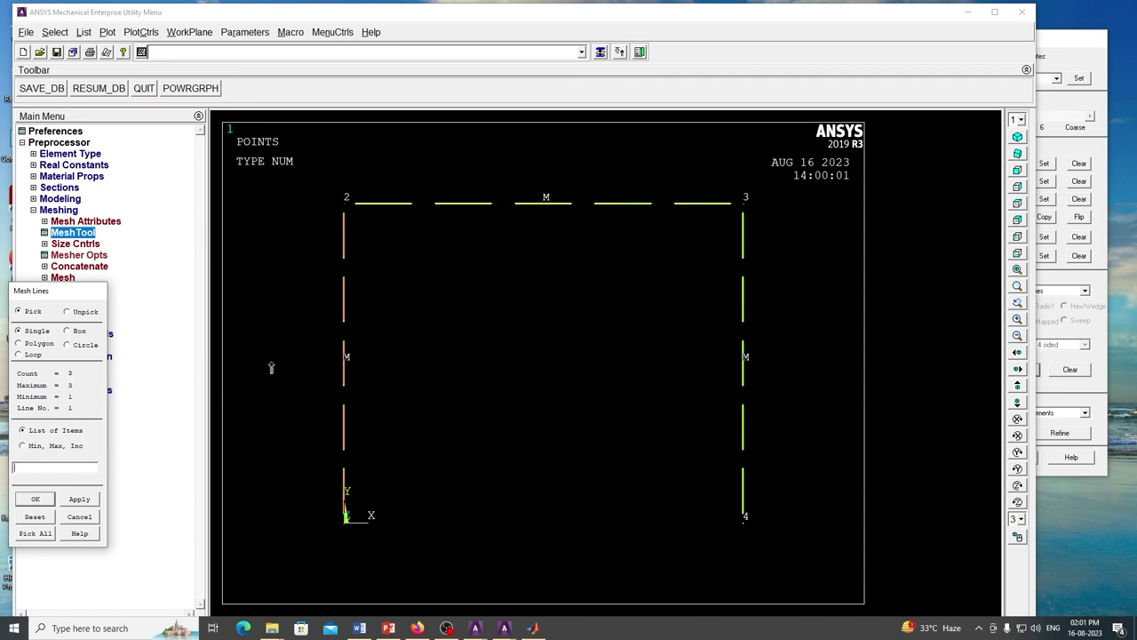
left_click(36, 498)
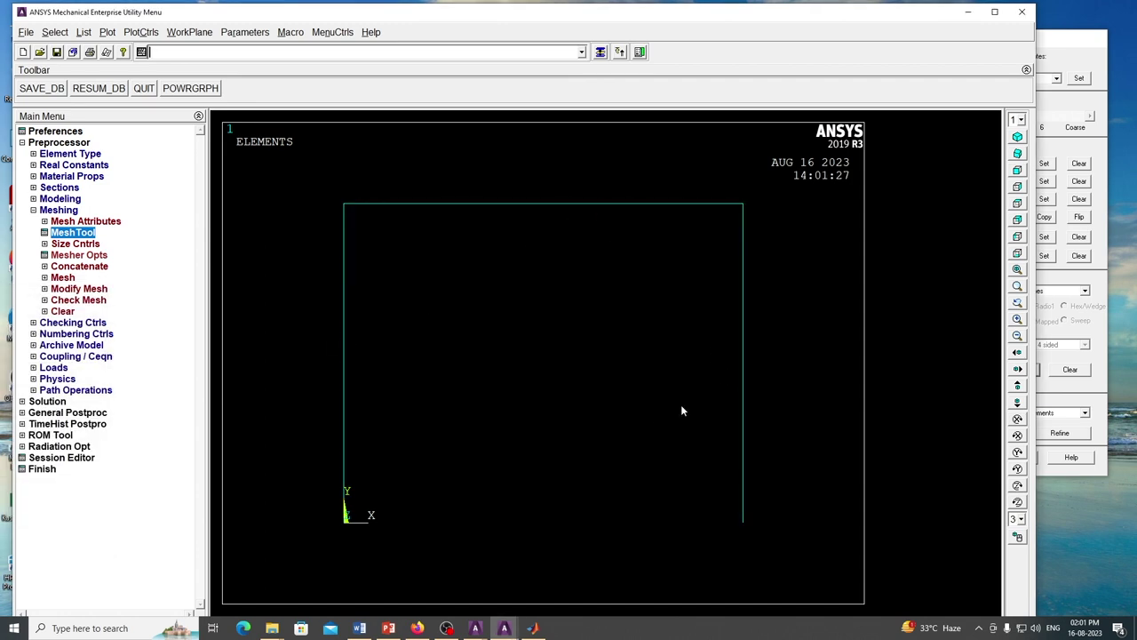
left_click(33, 211)
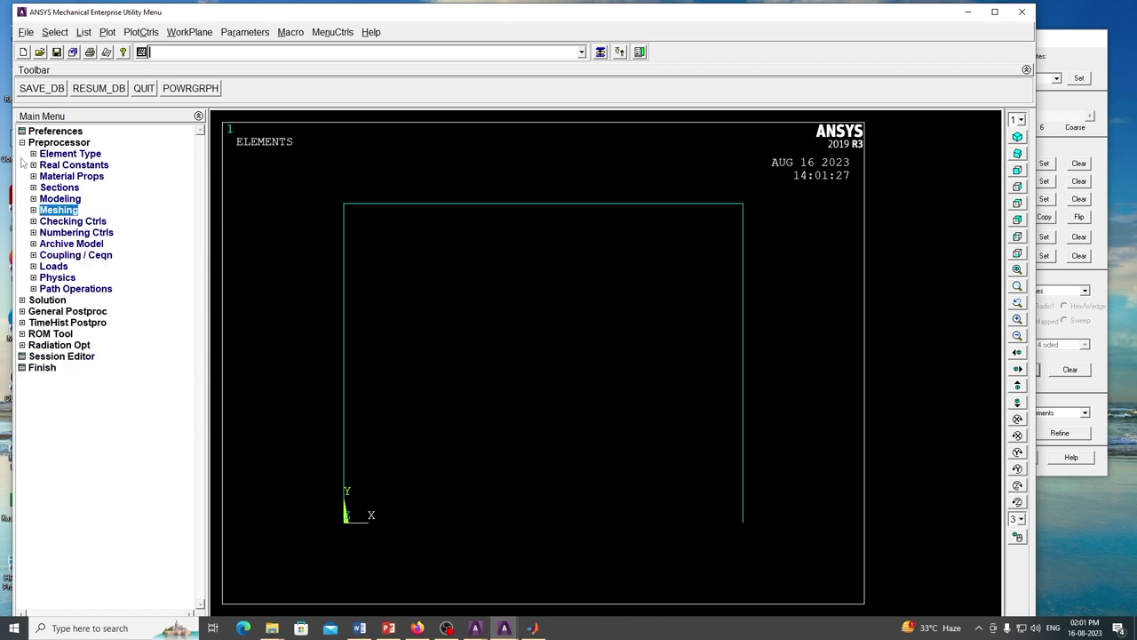
Step: Constrain all degrees of freedom at the two column base keypoints, 1 and 4
left_click(32, 267)
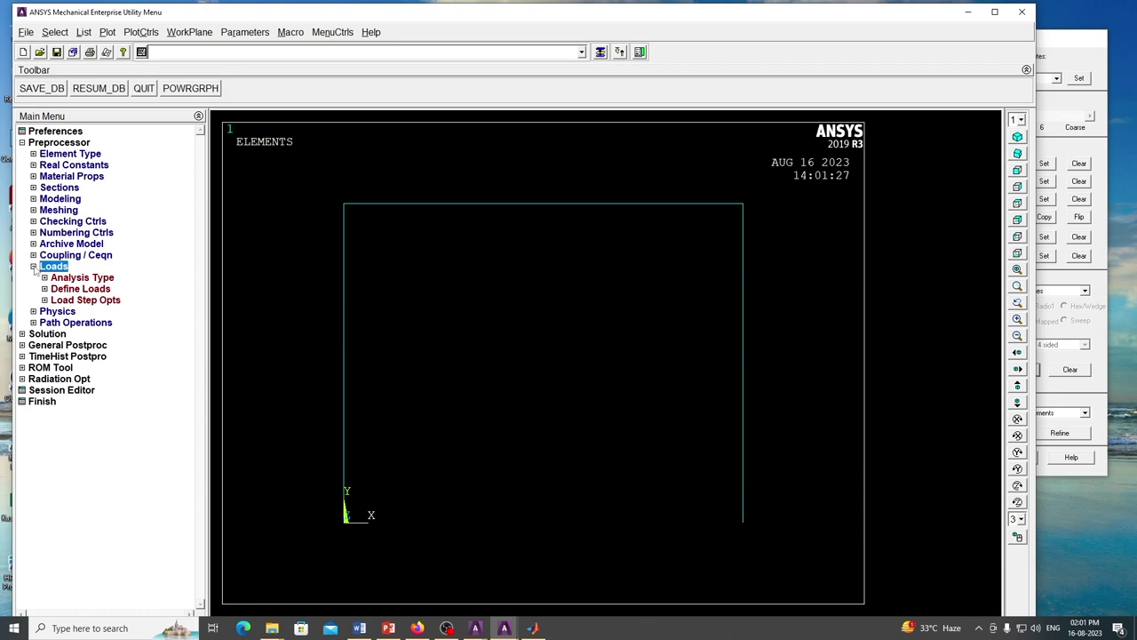
left_click(44, 289)
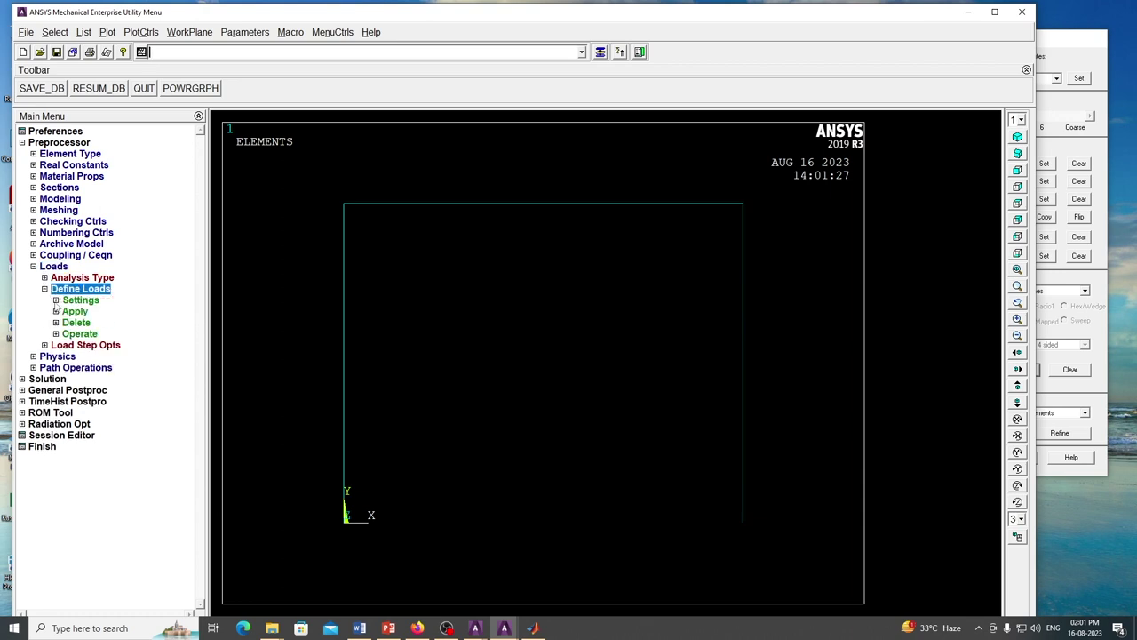
left_click(56, 300)
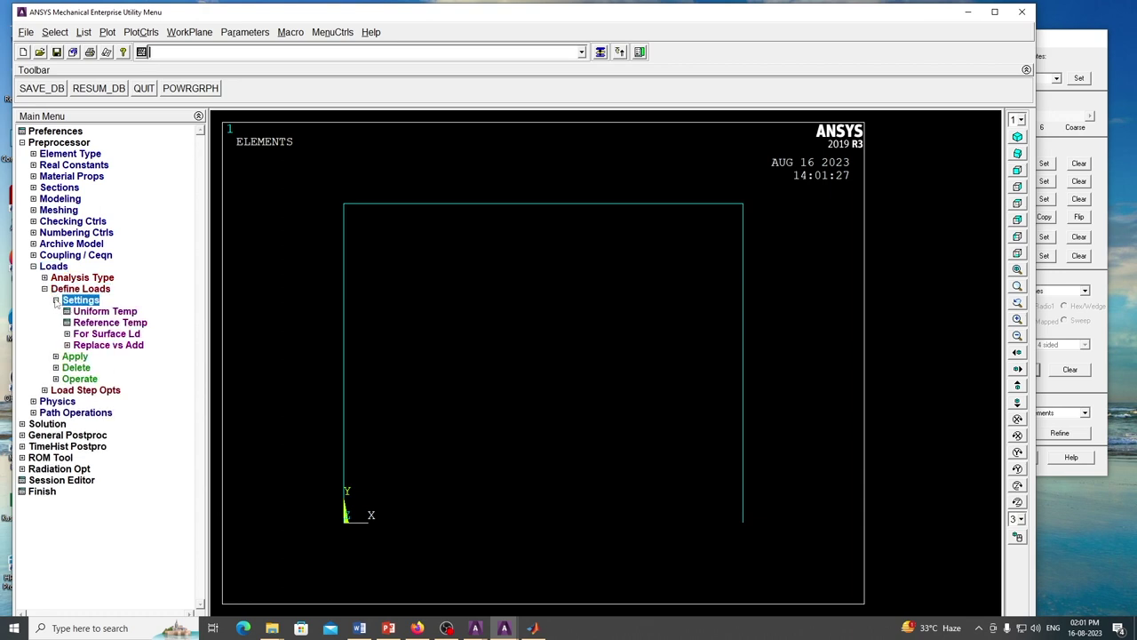
left_click(56, 300)
left_click(56, 312)
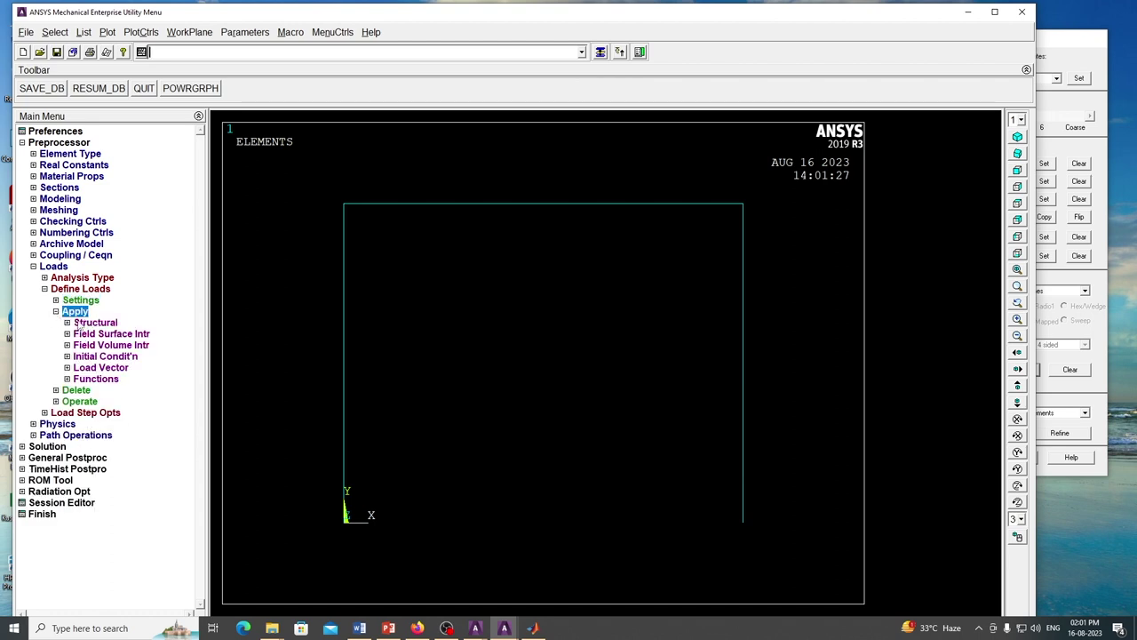
left_click(68, 322)
left_click(108, 338)
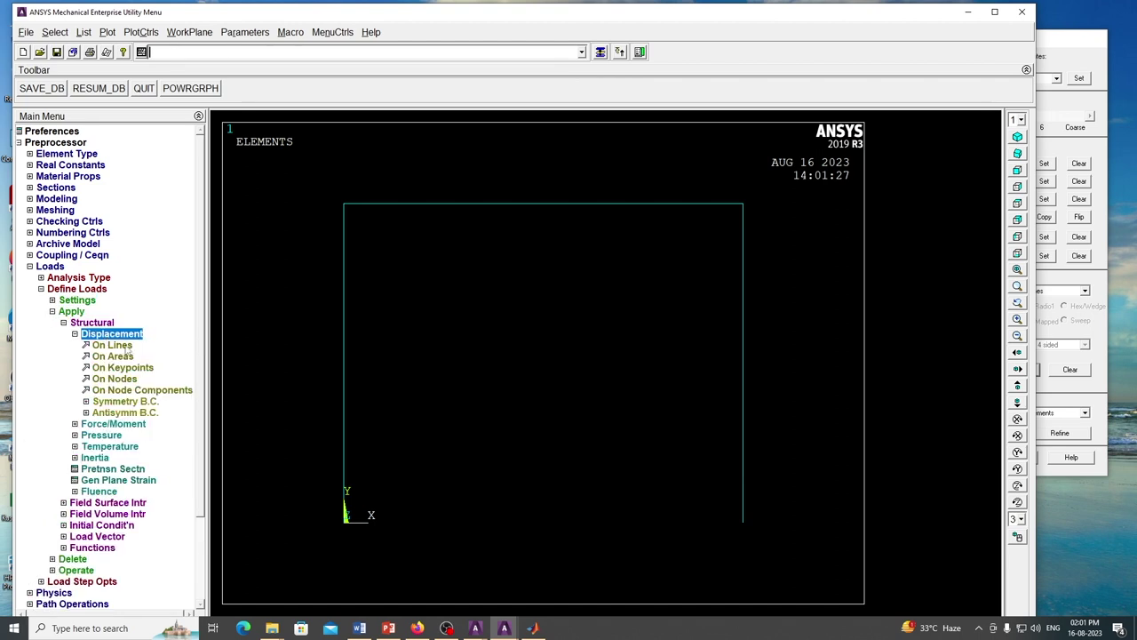
left_click(126, 367)
left_click(344, 522)
left_click(743, 528)
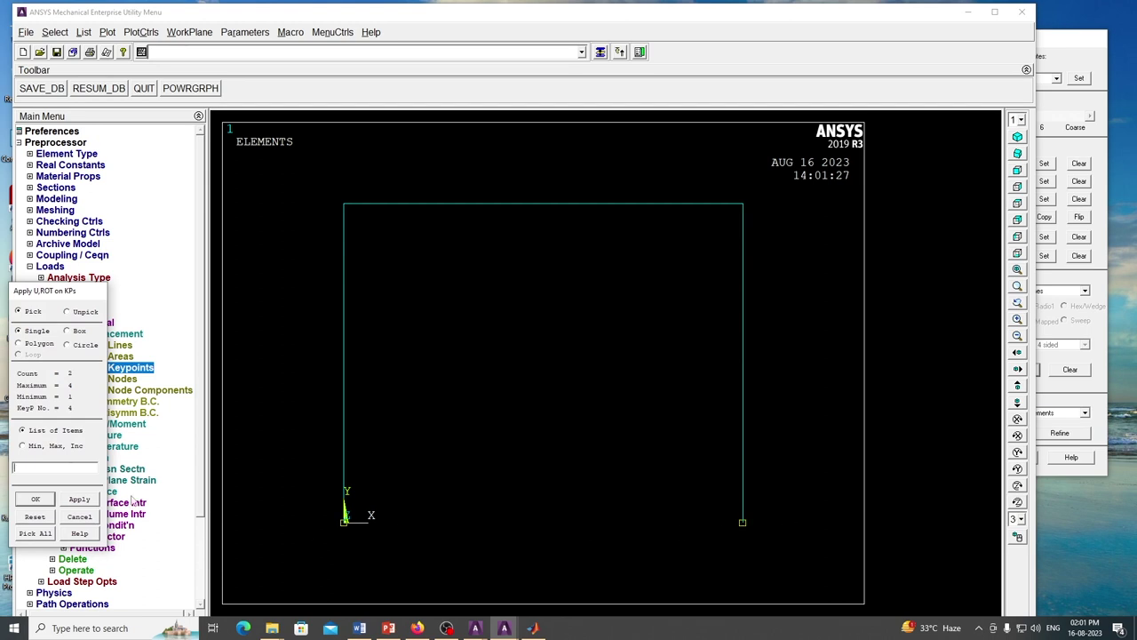
left_click(35, 500)
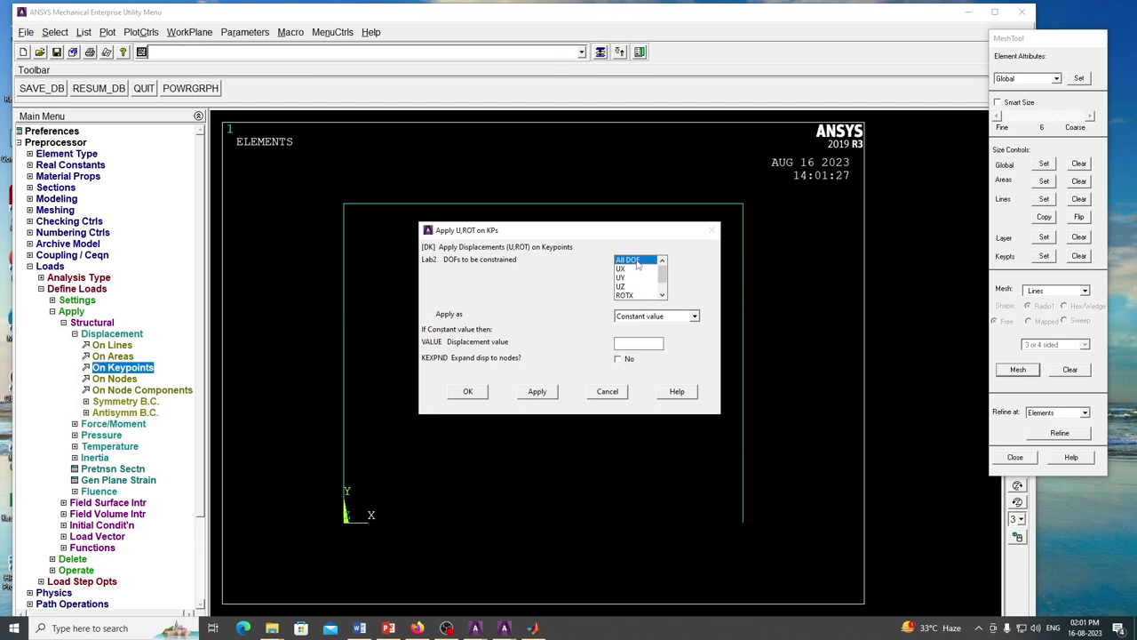
left_click(469, 391)
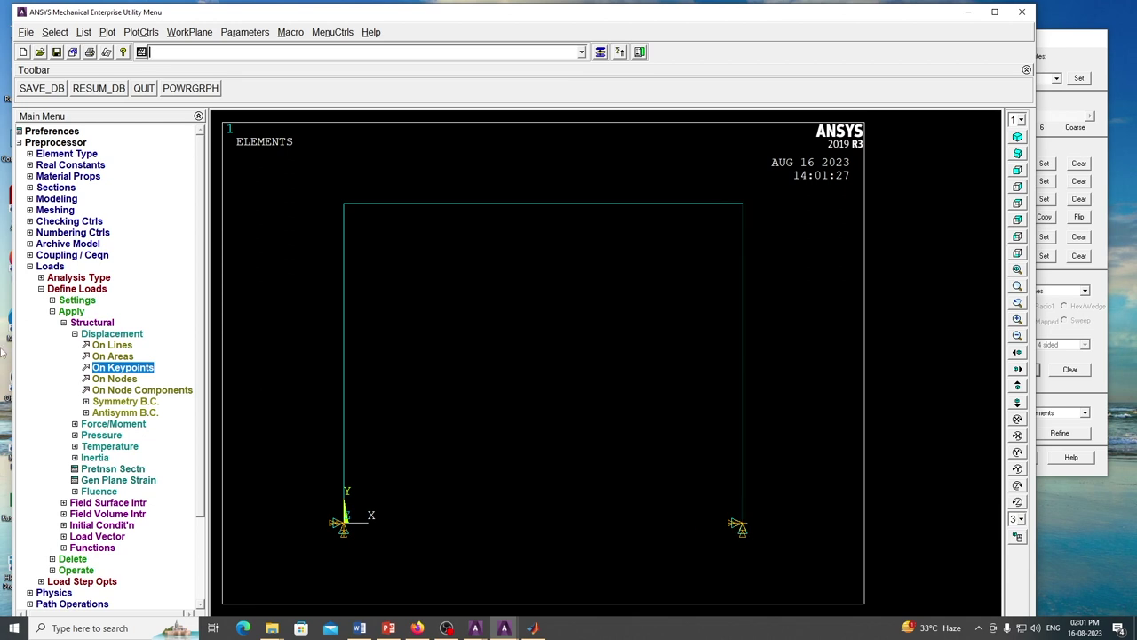
Step: Define a new analysis of type Static
left_click(75, 333)
left_click(63, 321)
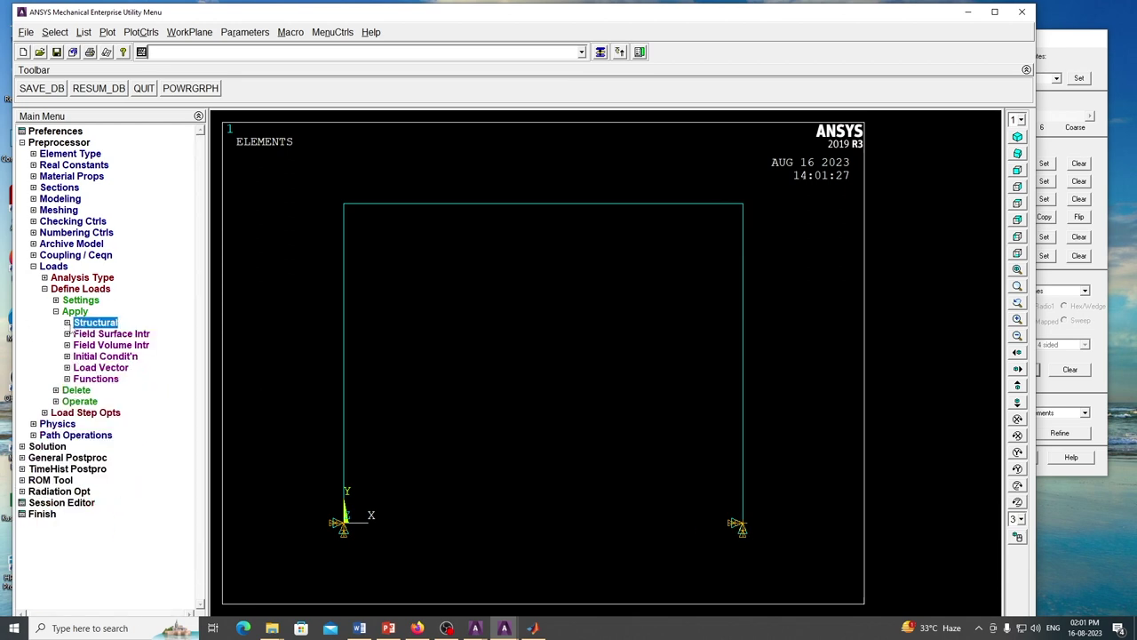
left_click(55, 313)
left_click(44, 289)
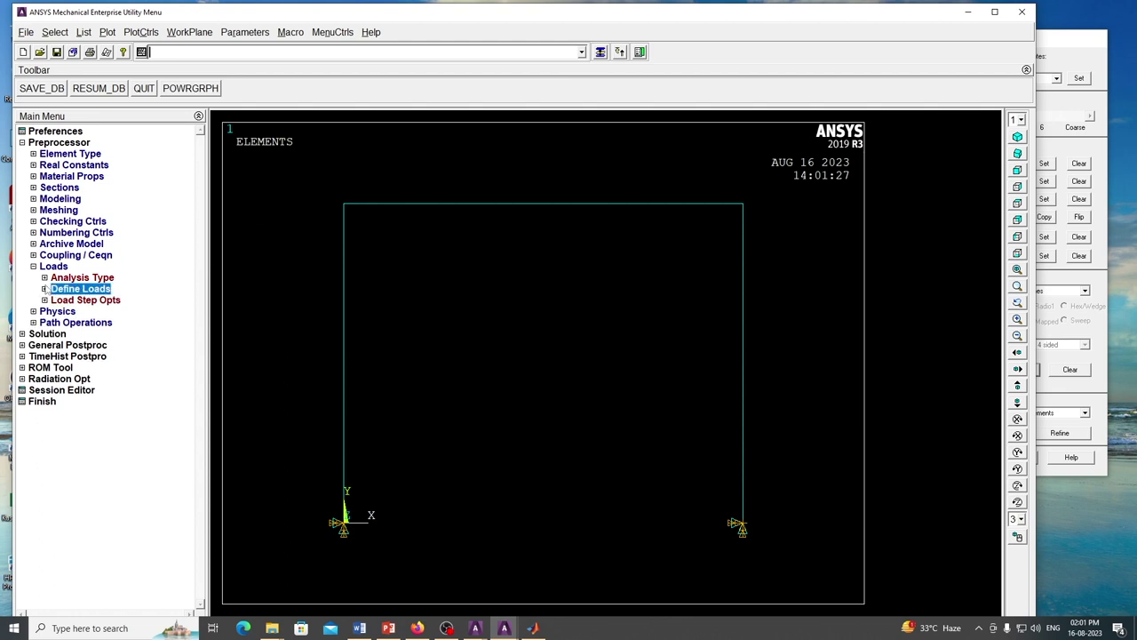
left_click(45, 278)
left_click(82, 290)
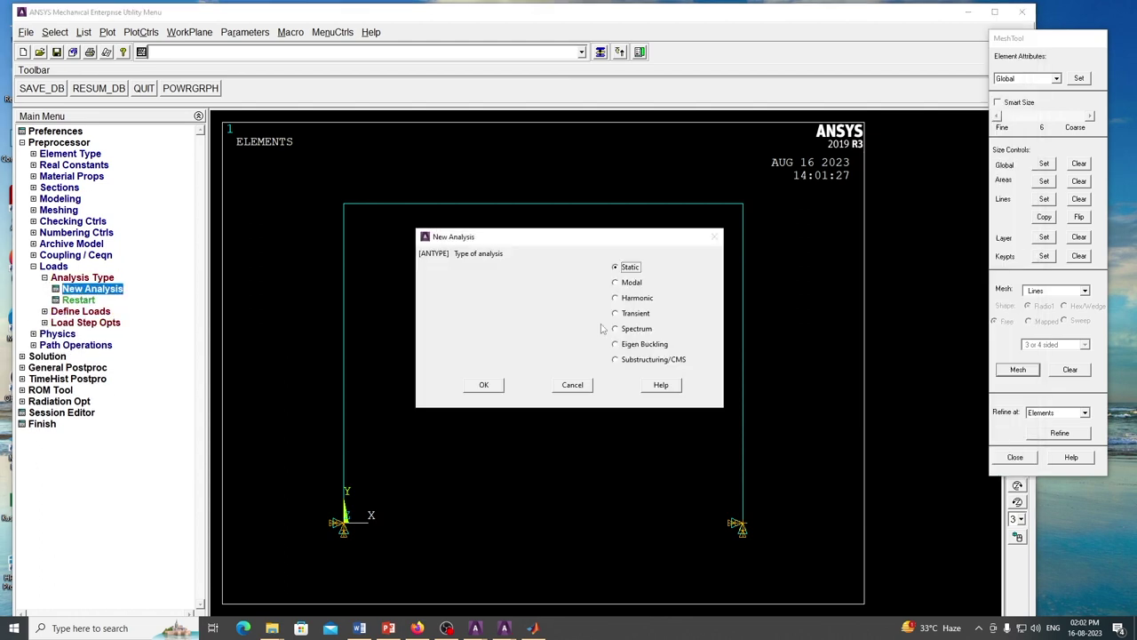
left_click(491, 385)
left_click(44, 278)
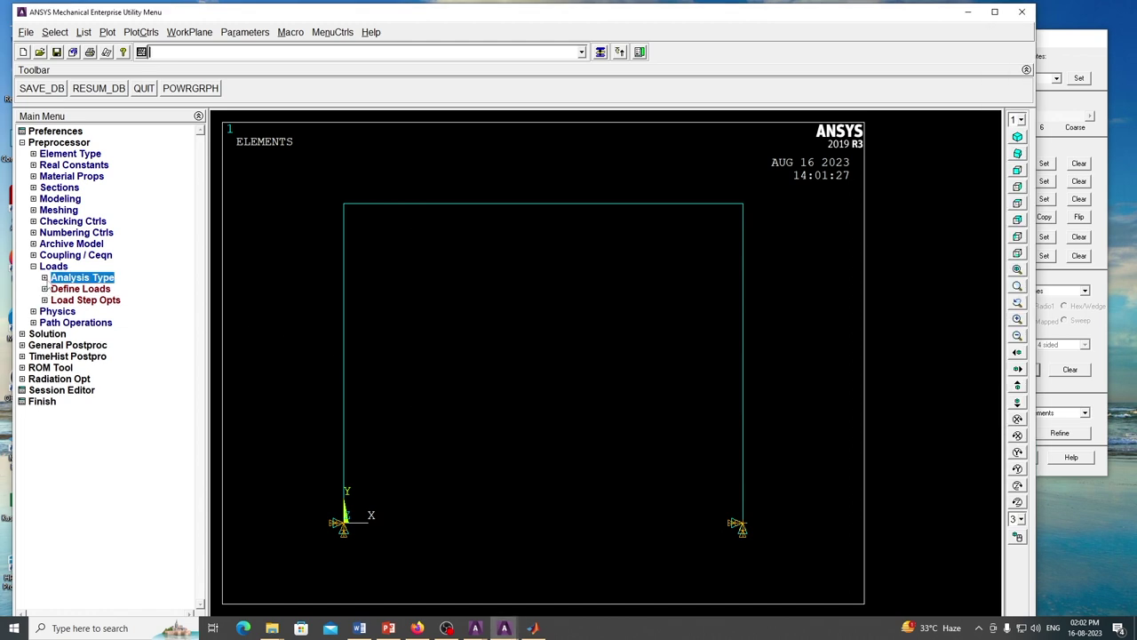
Step: Apply a constant force of 50 in the FX direction on keypoint 2 at the frame's upper-left corner
left_click(45, 278)
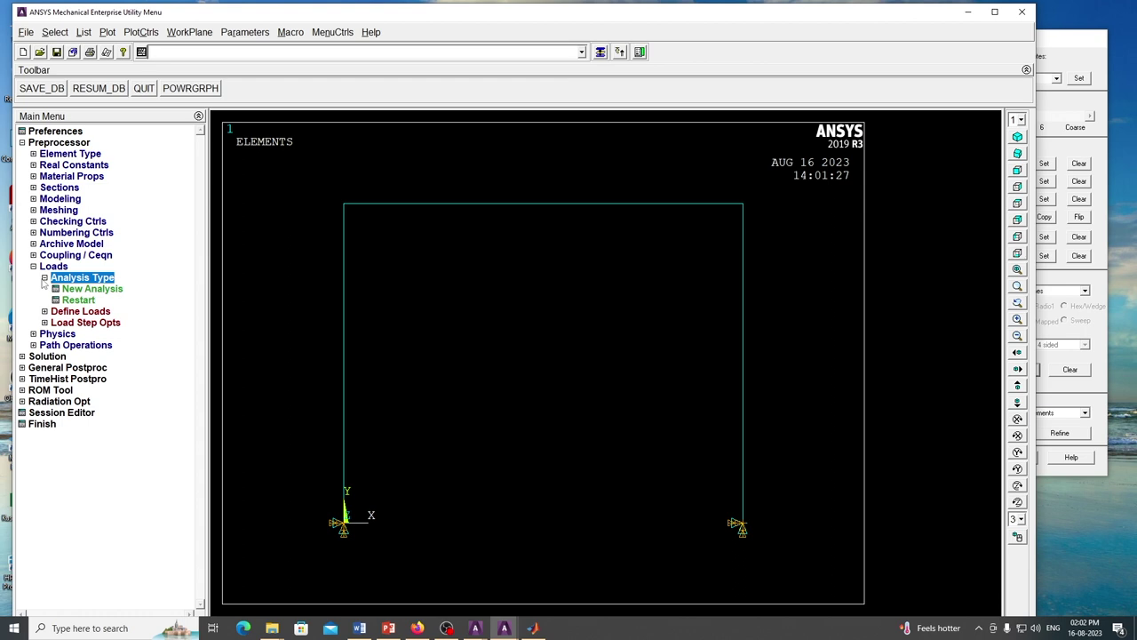
left_click(44, 278)
left_click(45, 289)
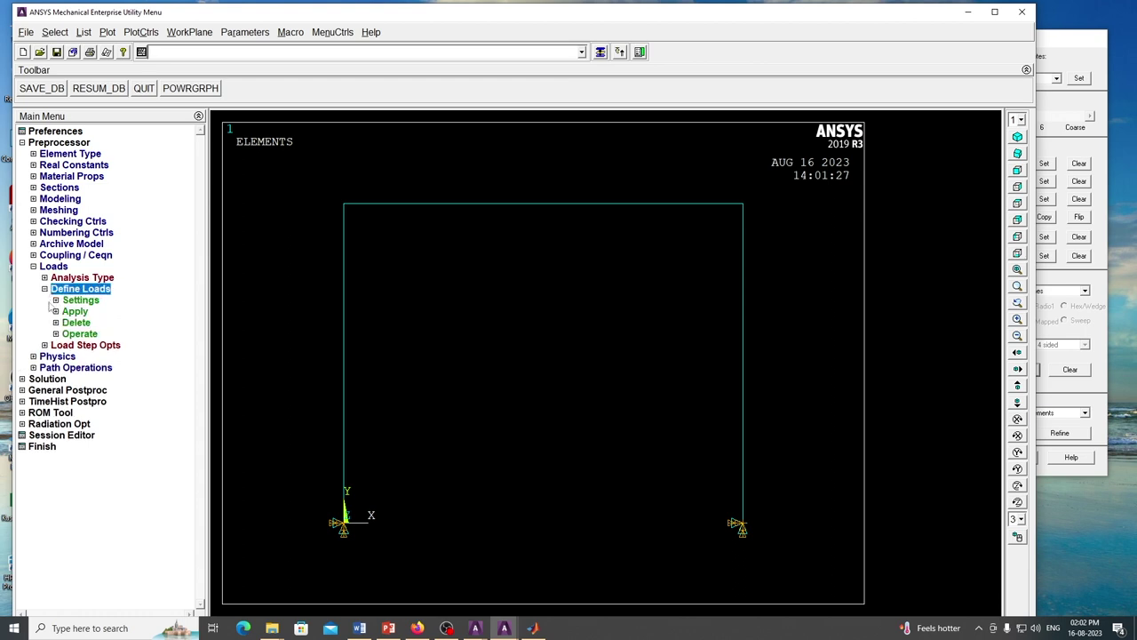
left_click(55, 311)
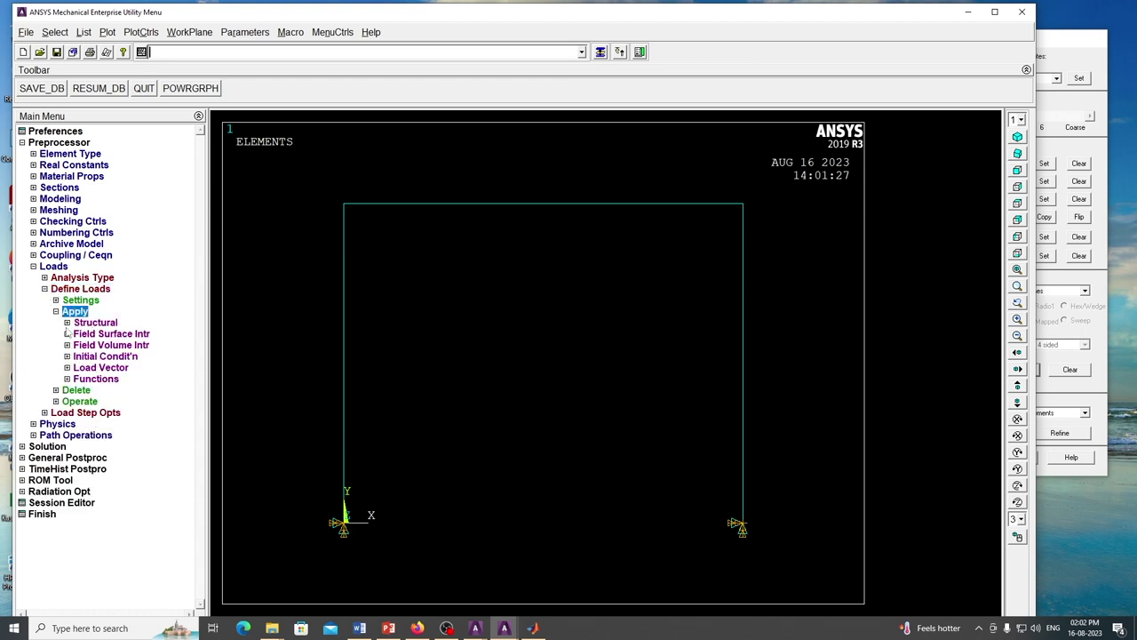
left_click(66, 323)
left_click(78, 345)
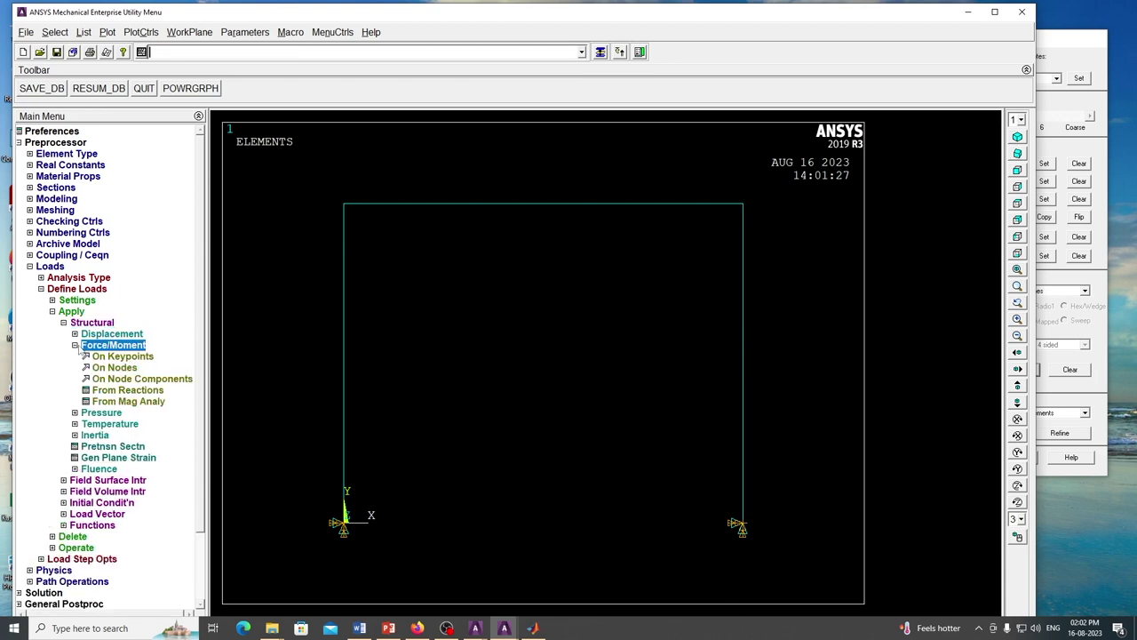
left_click(124, 358)
left_click(344, 207)
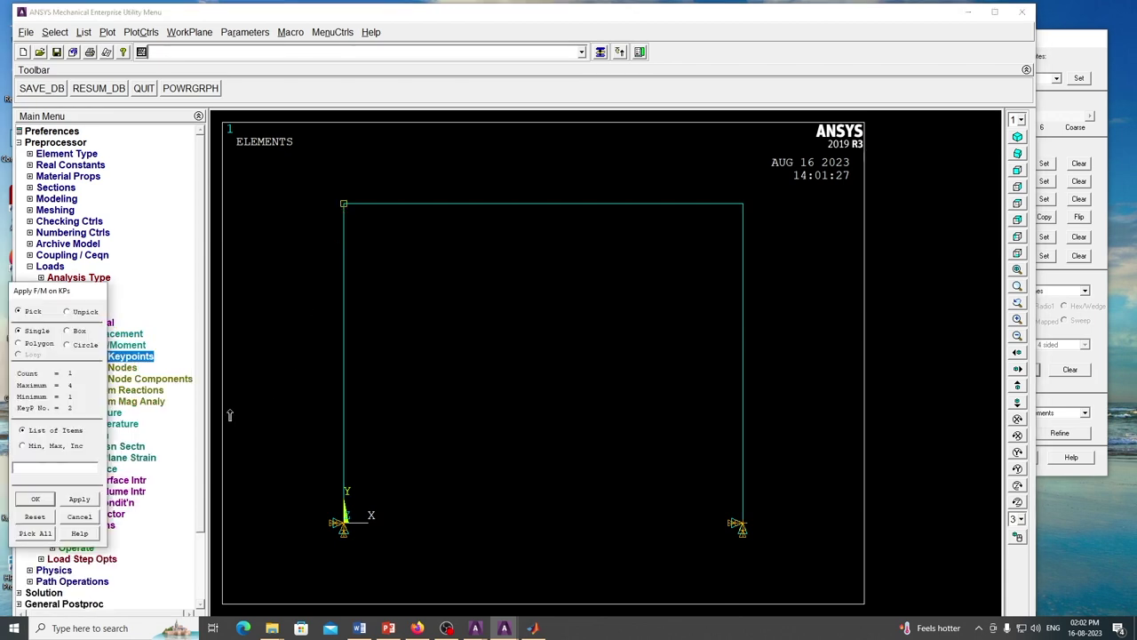
left_click(35, 500)
left_click(644, 333)
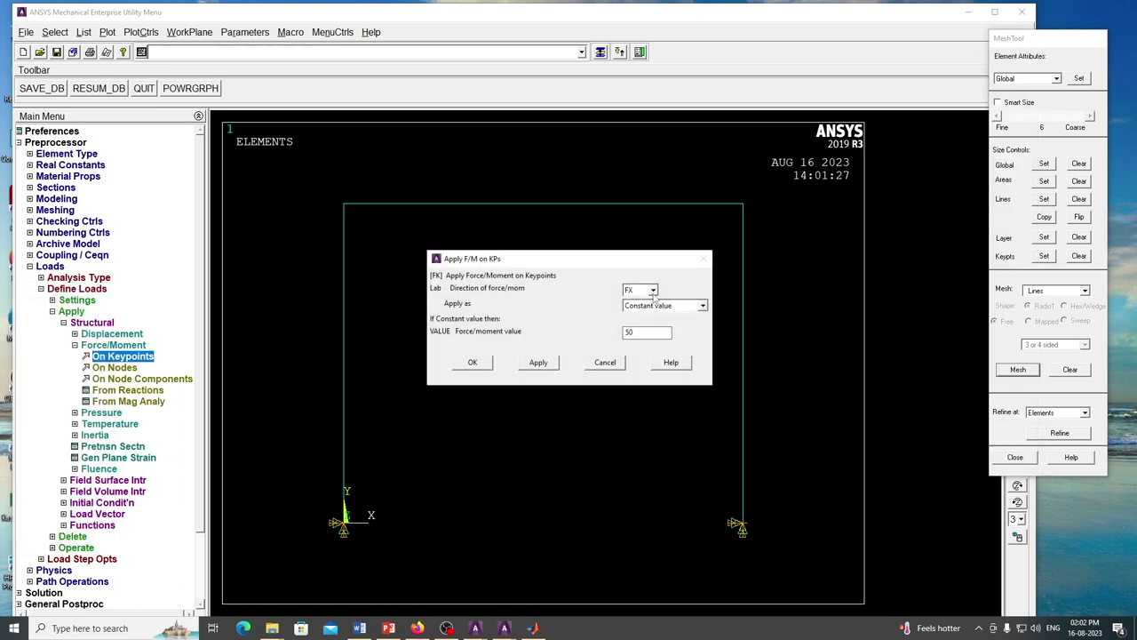
double_click(623, 332)
left_click(478, 362)
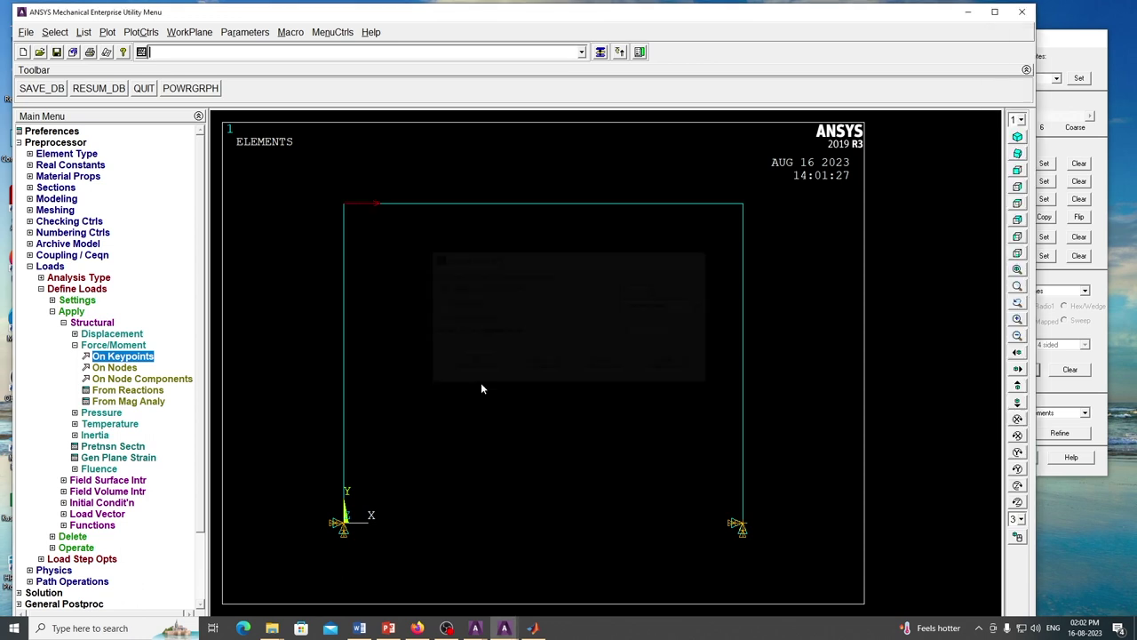